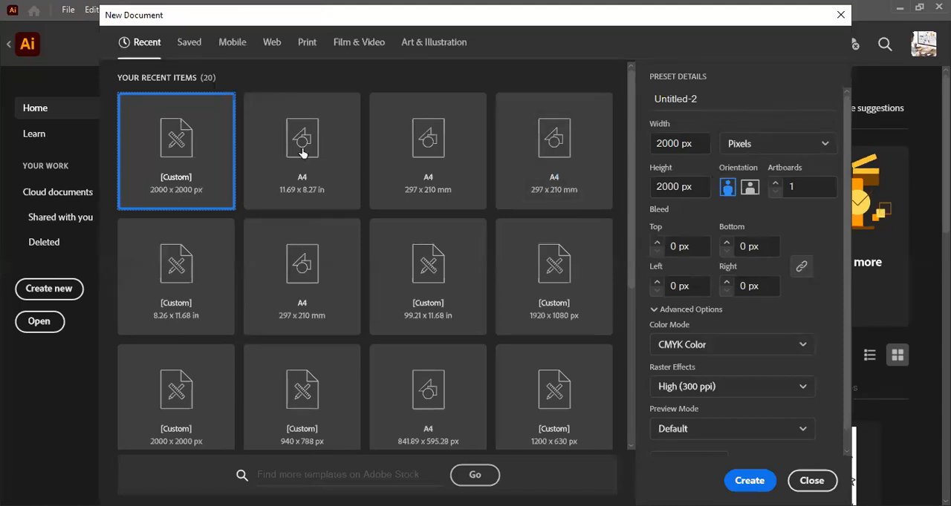
pyautogui.click(742, 153)
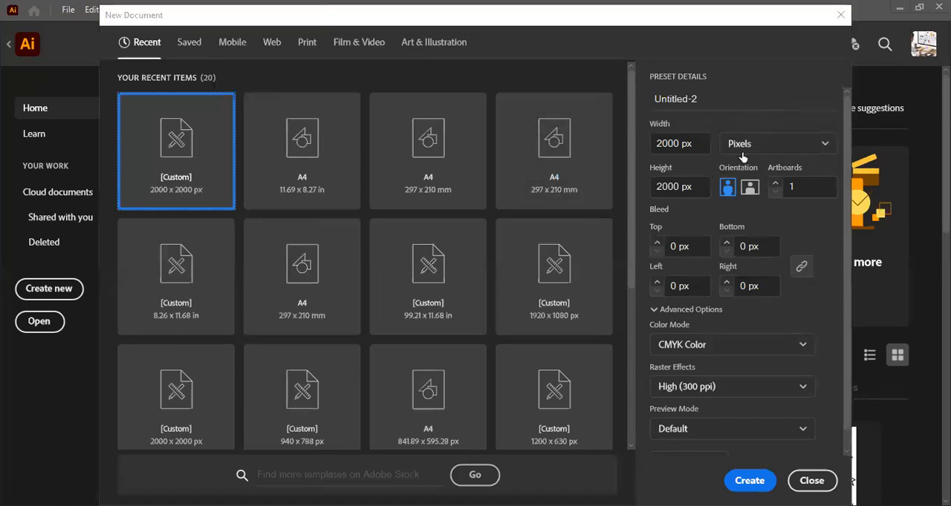
pyautogui.click(673, 144)
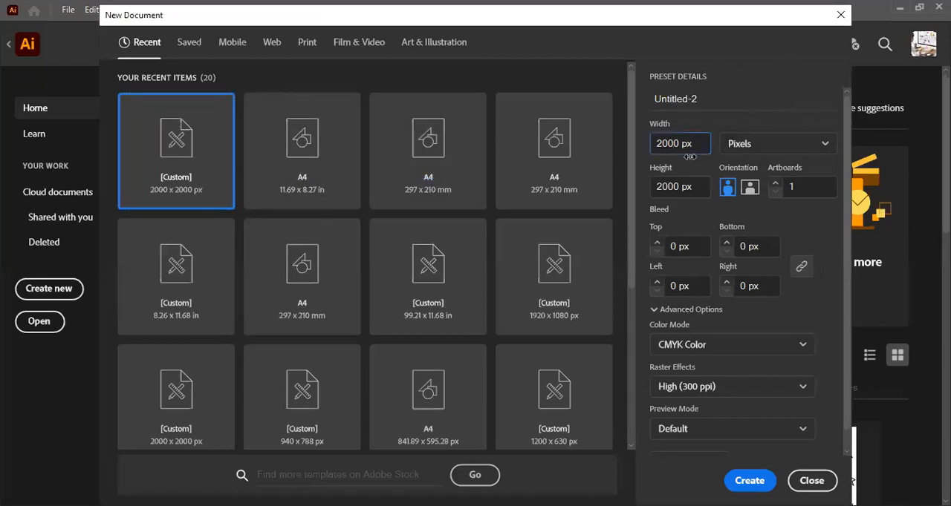
pyautogui.click(697, 144)
pyautogui.click(697, 145)
pyautogui.click(696, 187)
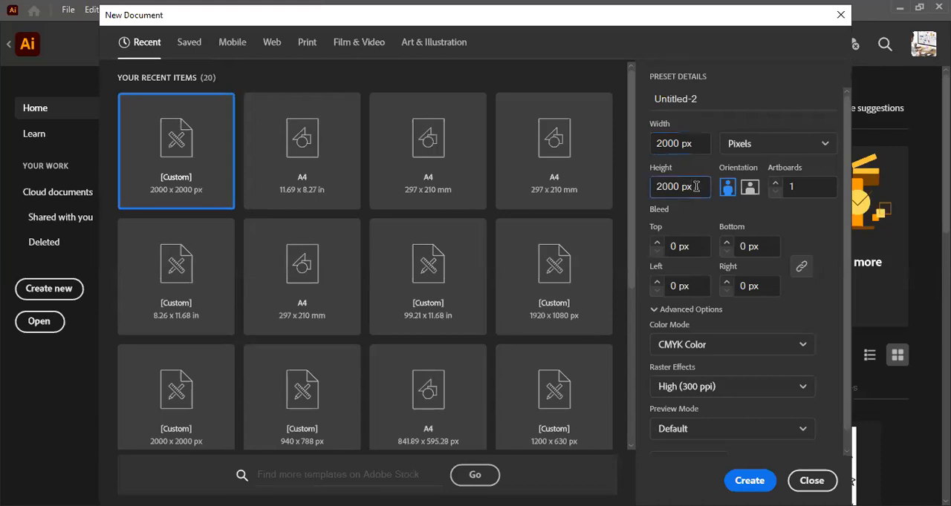
pyautogui.click(740, 151)
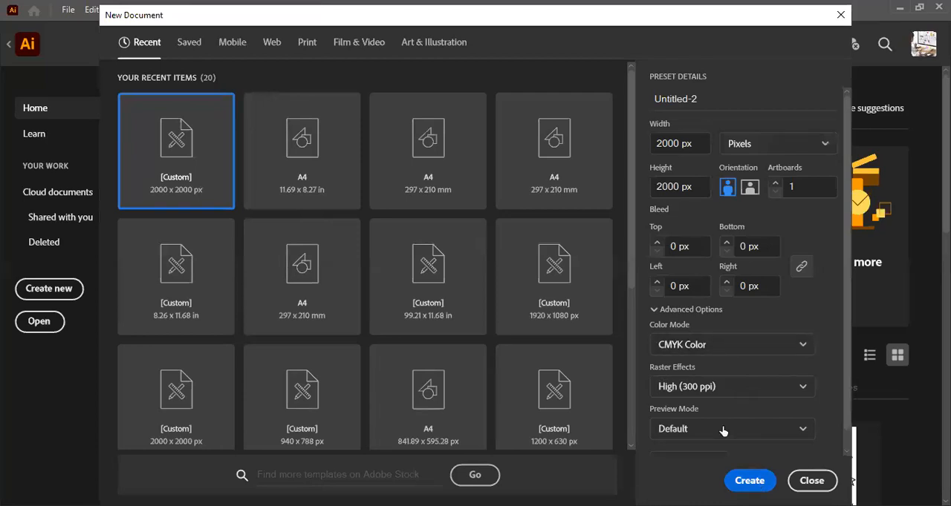
pyautogui.press('Escape')
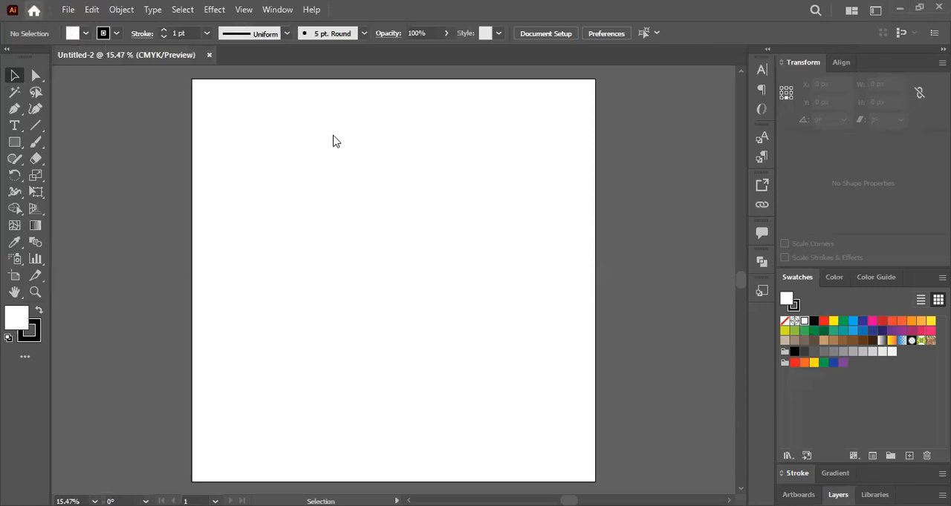
pyautogui.hotkey('ctrl', 'w')
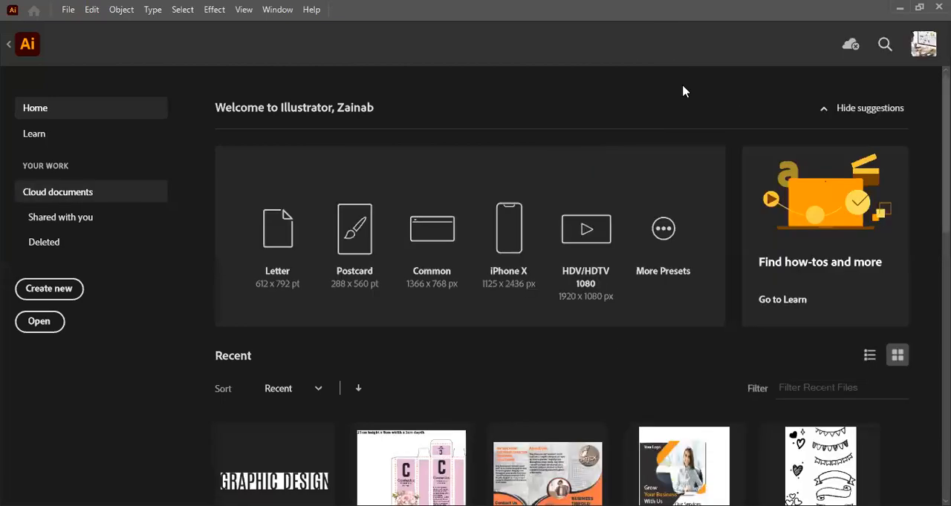
# - Create a new 2000 × 2000 px CMYK document at 300 ppi named "practice shapes"
pyautogui.hotkey('ctrl', 'n')
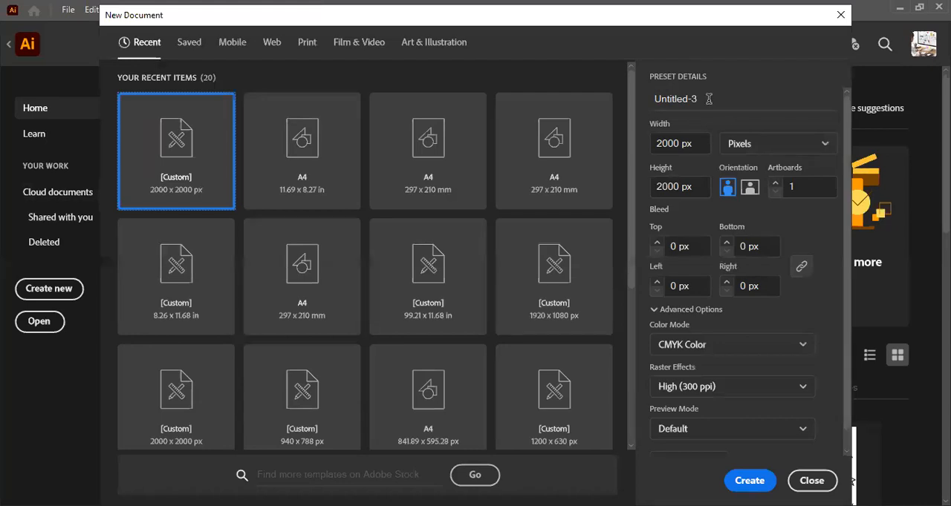
pyautogui.click(644, 103)
pyautogui.press('BackSpace')
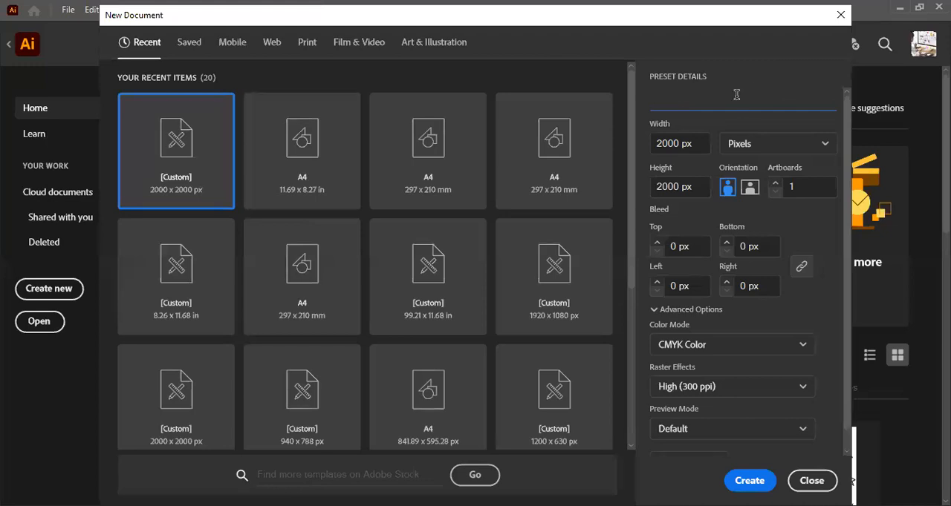
pyautogui.write('eactice s')
pyautogui.press('BackSpace')
pyautogui.hotkey('ctrl', 'a')
pyautogui.write('practice shapes')
pyautogui.press('Return')
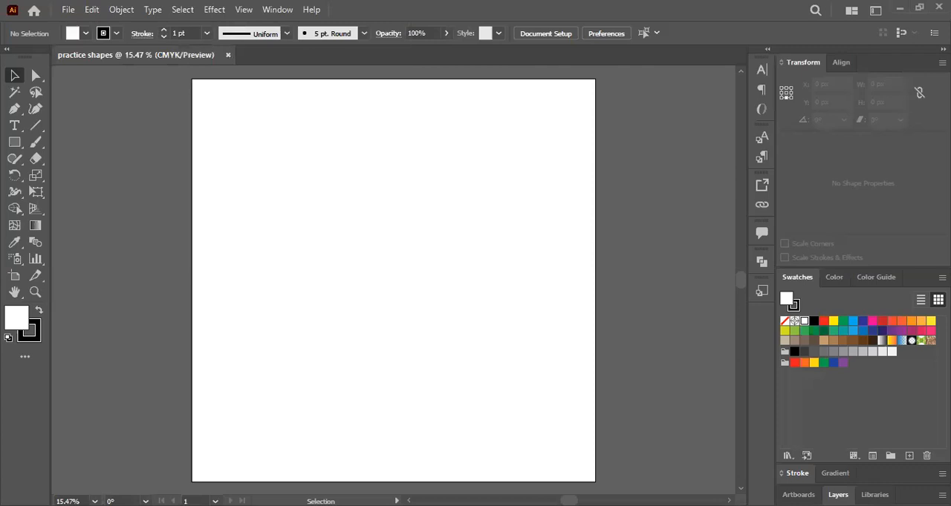
# - Switch to the PowerPoint lecture and review the slide explaining the Selection tool
pyautogui.hotkey('alt', 'Tab')
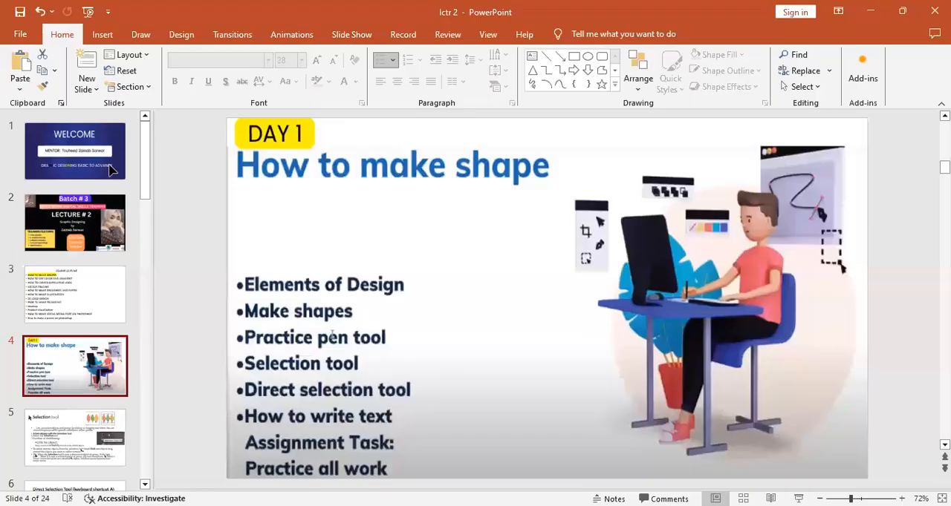
pyautogui.hotkey('alt', 'Tab')
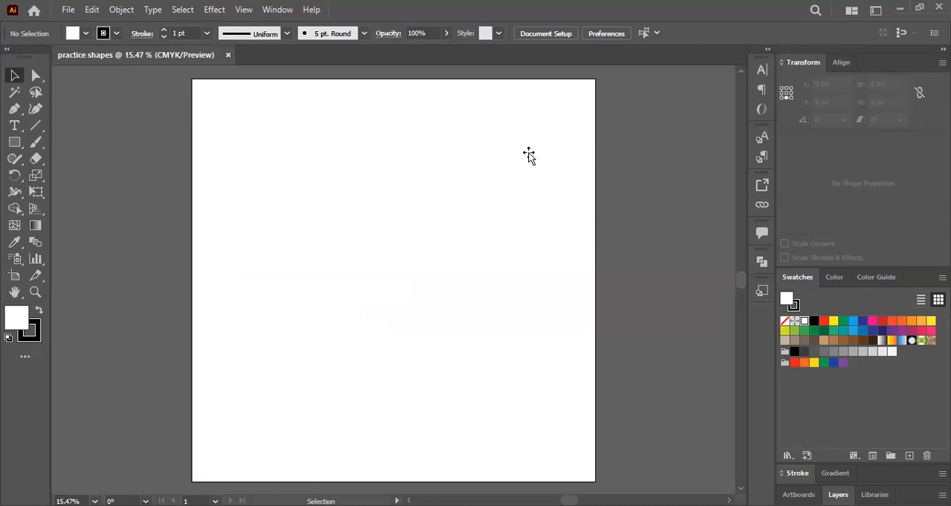
pyautogui.hotkey('alt', 'Tab')
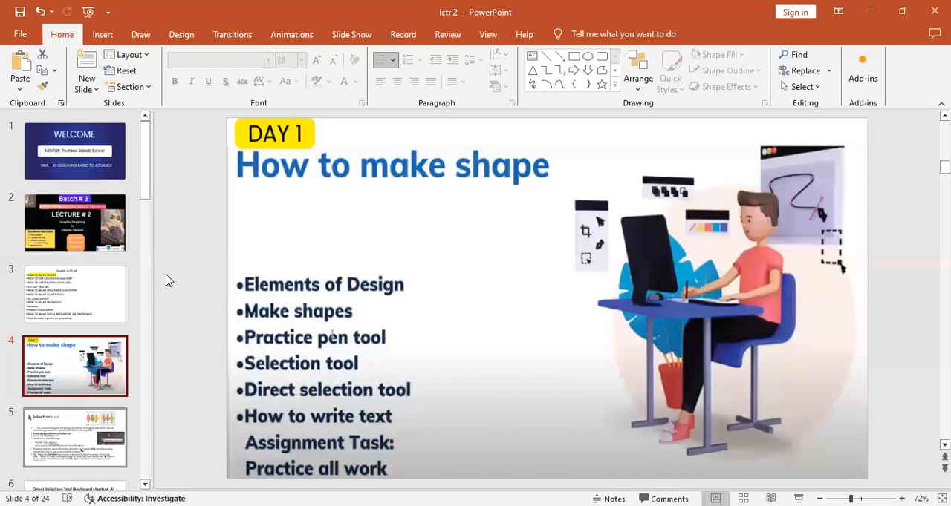
pyautogui.scroll(-1, 453, 189)
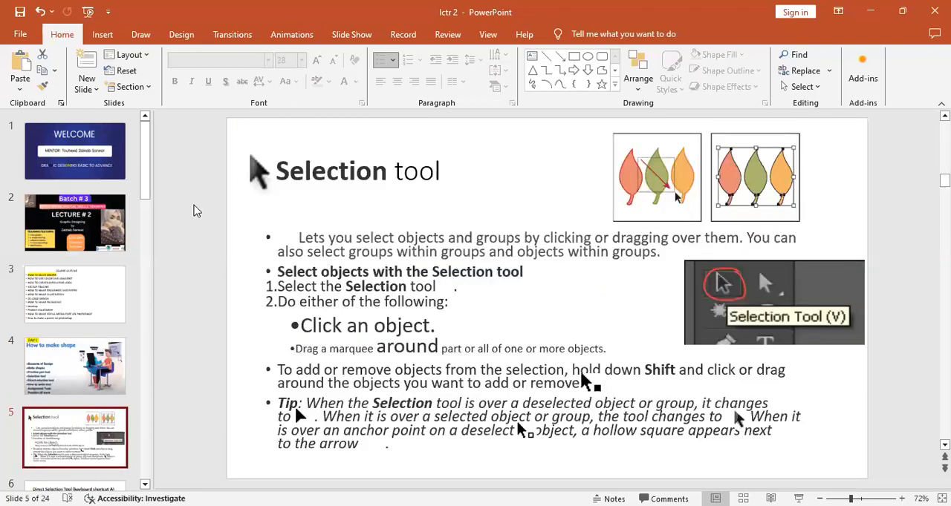
pyautogui.moveTo(276, 172); pyautogui.dragTo(446, 178)
pyautogui.click(549, 162)
pyautogui.click(197, 211)
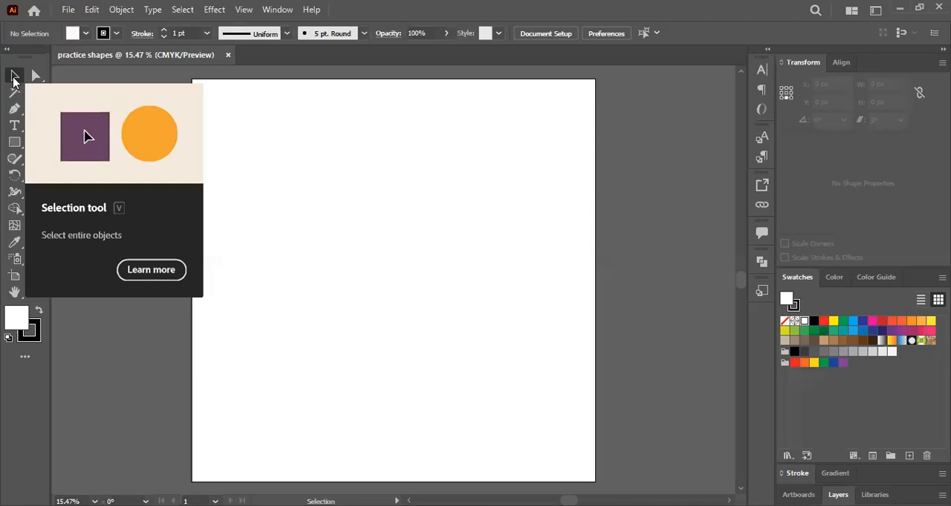
# - In Illustrator, draw a rectangle about 590 × 610 px in the artboard's upper-left area, with black fill and no stroke
pyautogui.click(14, 142)
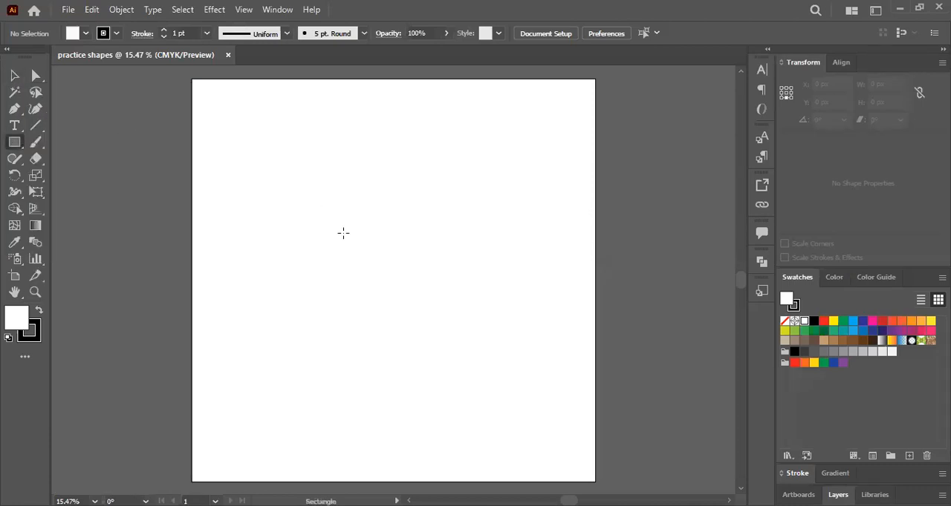
pyautogui.moveTo(236, 103); pyautogui.dragTo(354, 225)
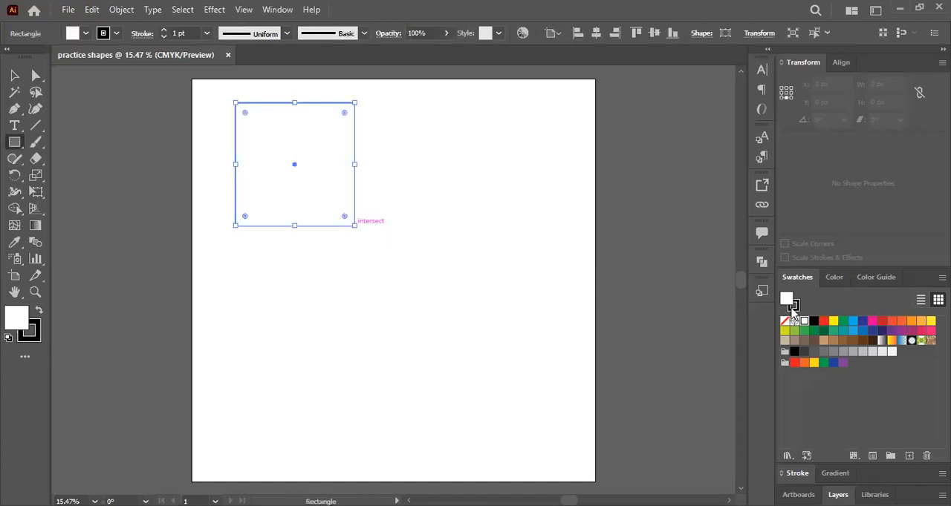
pyautogui.click(792, 305)
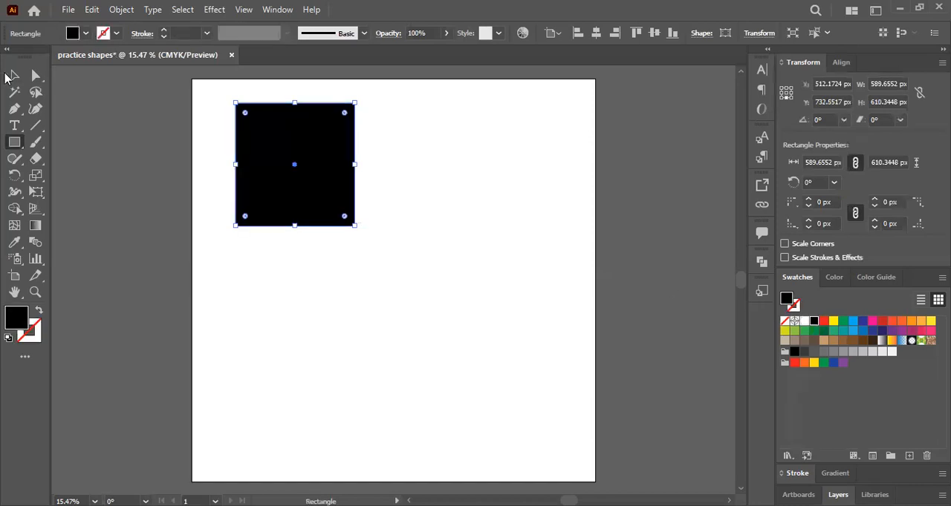
# - Duplicate the black rectangle to the right of the original, level with it and leaving a small gap
pyautogui.press('v')
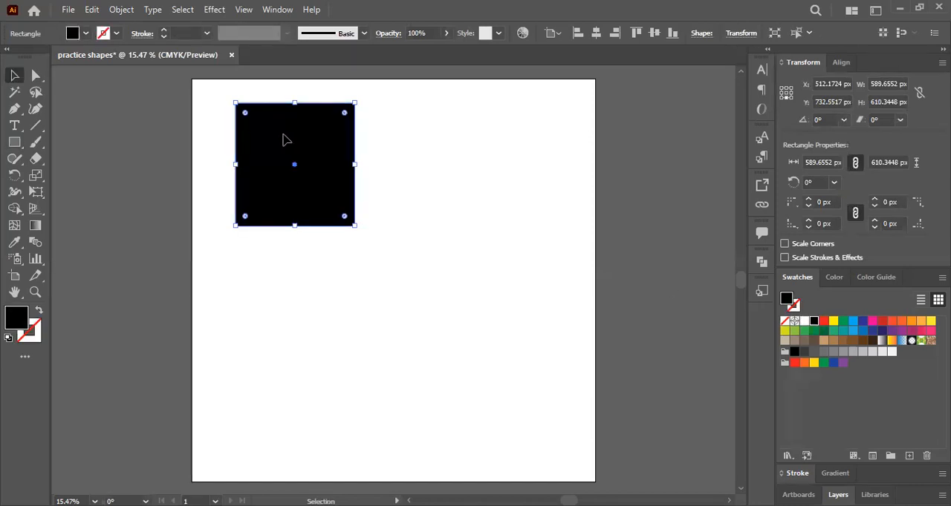
pyautogui.moveTo(316, 147); pyautogui.dragTo(448, 127)
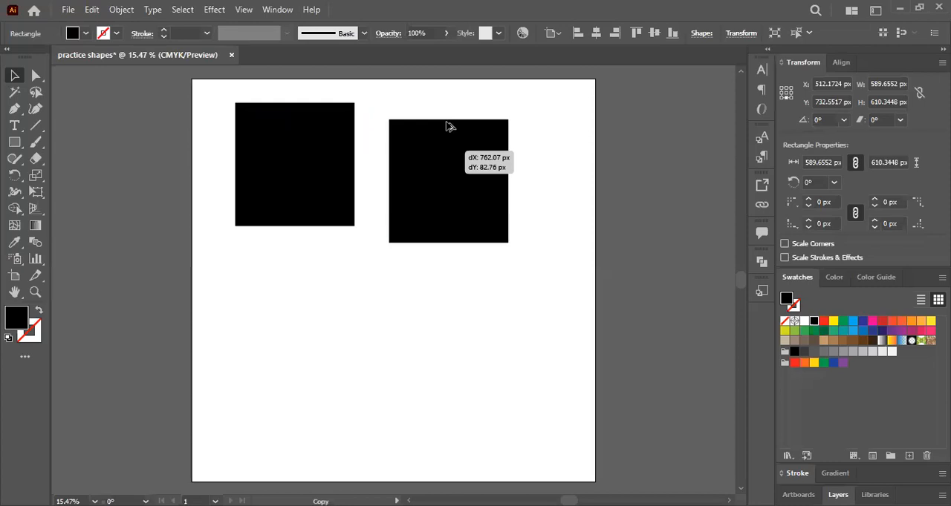
pyautogui.moveTo(448, 126); pyautogui.dragTo(448, 124)
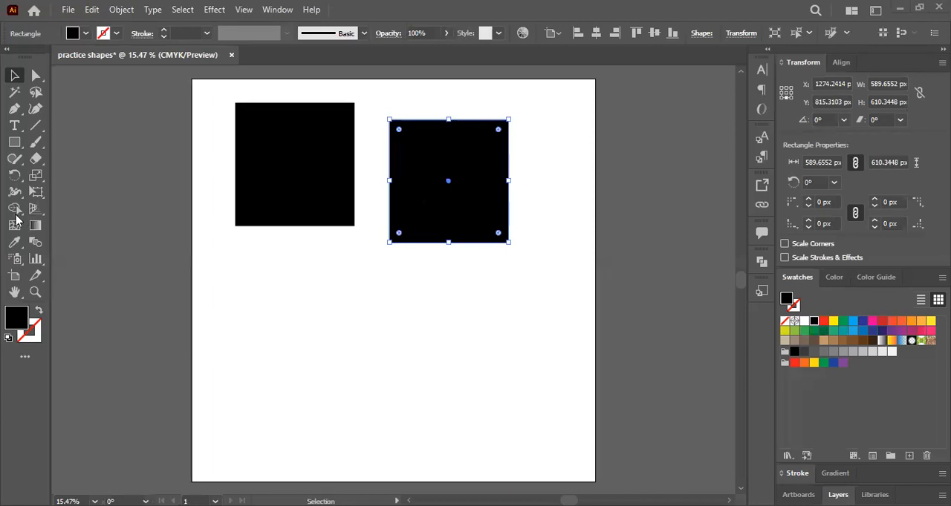
pyautogui.hotkey('ctrl', 'z')
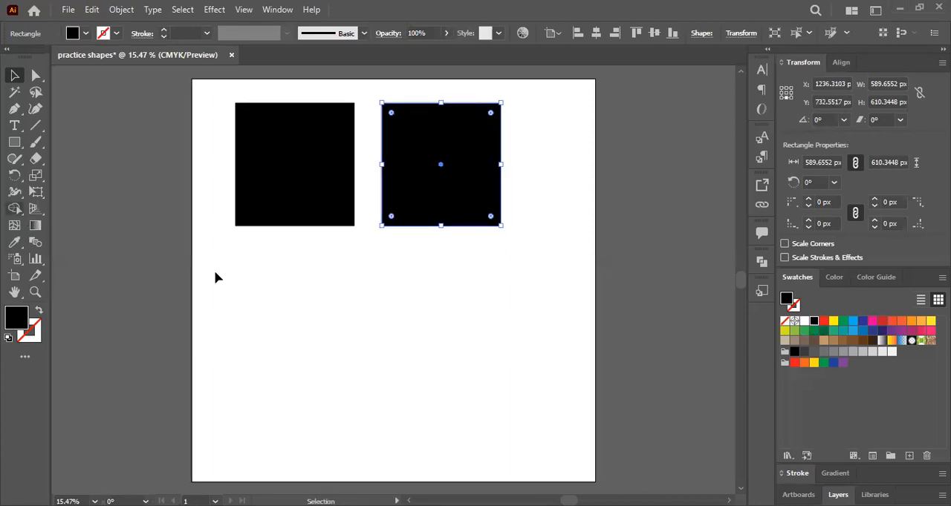
pyautogui.click(764, 262)
pyautogui.click(289, 191)
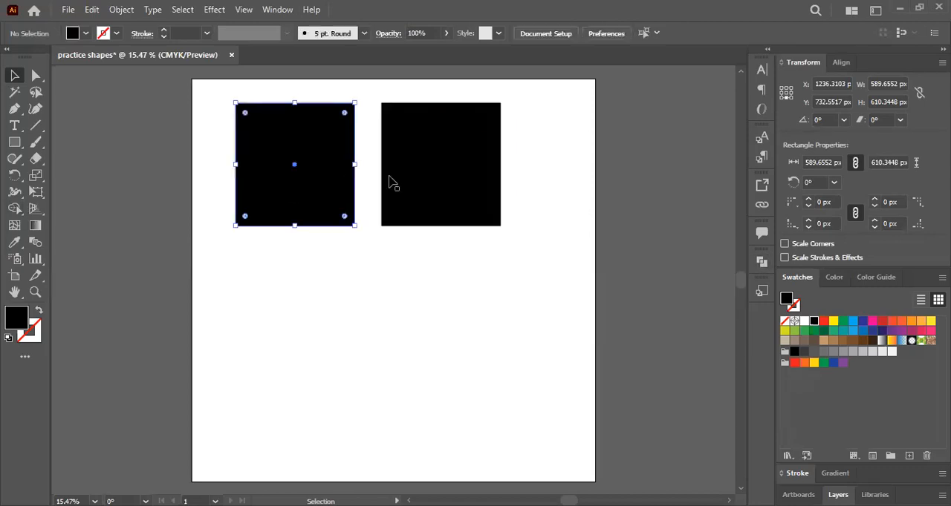
pyautogui.click(408, 261)
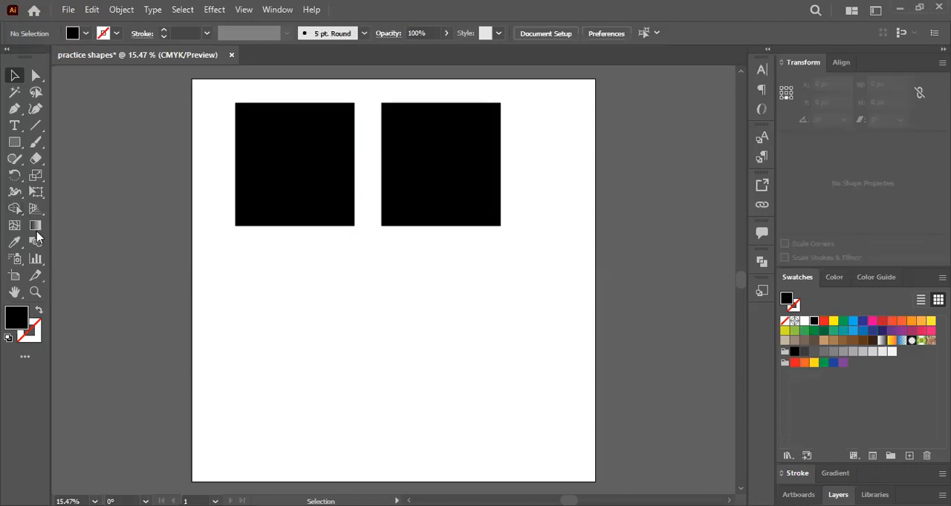
pyautogui.click(297, 169)
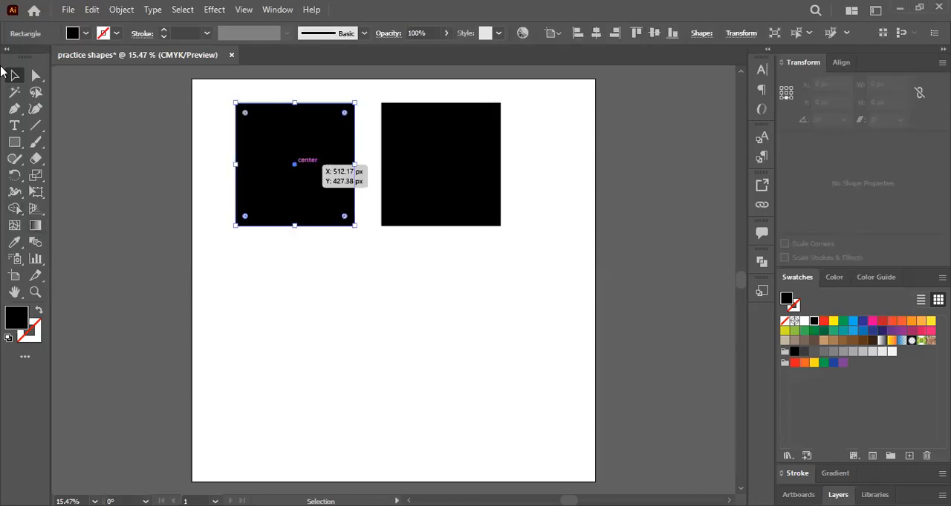
pyautogui.click(201, 358)
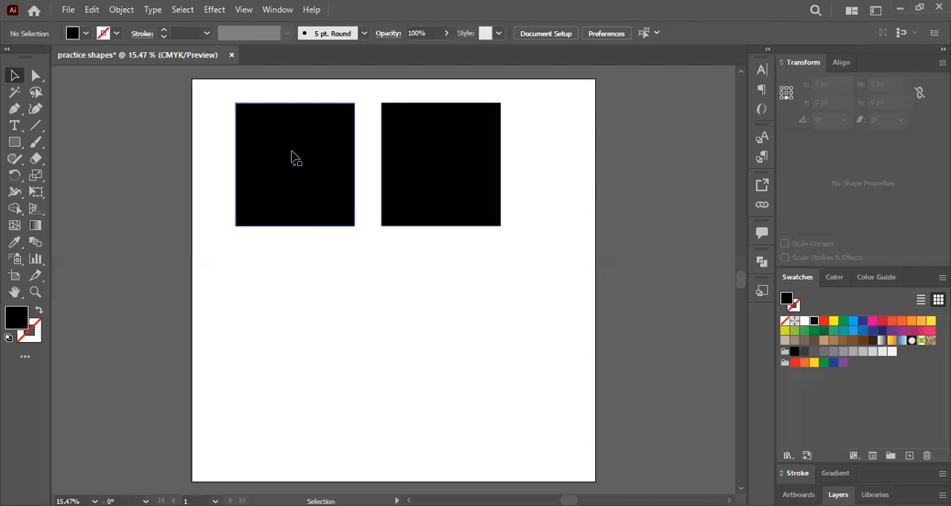
# - Try moving the left rectangle off the artboard and the right one towards its centre, and undo both moves
pyautogui.moveTo(276, 280); pyautogui.dragTo(120, 203)
pyautogui.moveTo(478, 160); pyautogui.dragTo(429, 236)
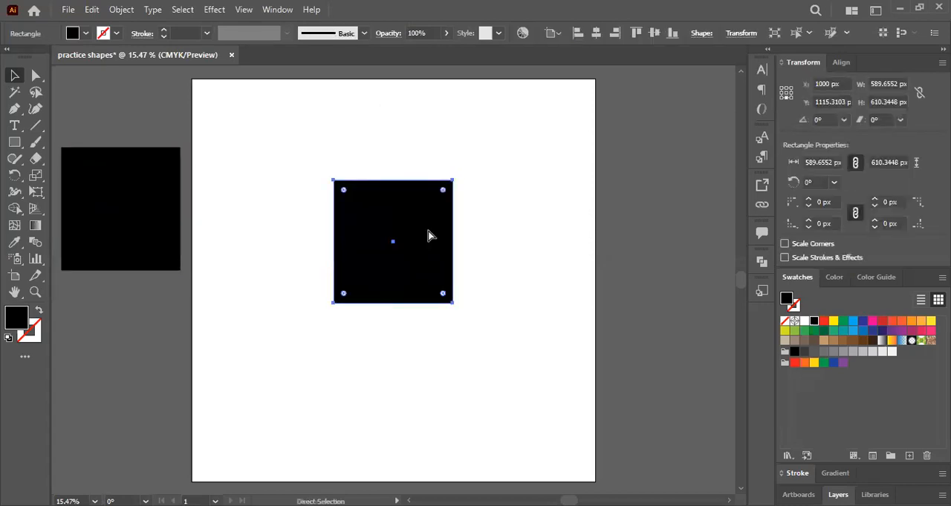
pyautogui.hotkey('ctrl', 'z')
pyautogui.hotkey('ctrl', 'z')
# - Select both rectangles with a marquee and move them together slightly left and down on the artboard
pyautogui.click(202, 84)
pyautogui.moveTo(201, 80); pyautogui.dragTo(550, 264)
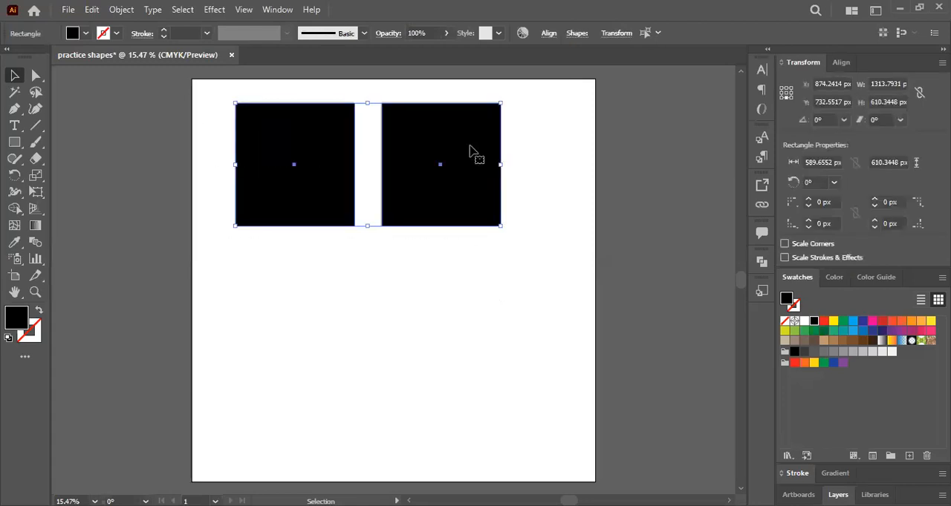
pyautogui.moveTo(479, 219); pyautogui.dragTo(436, 158)
pyautogui.hotkey('ctrl', 'shift', 'a')
# - Fill the left rectangle with dark red 6D1620 using the Color Picker
pyautogui.click(276, 165)
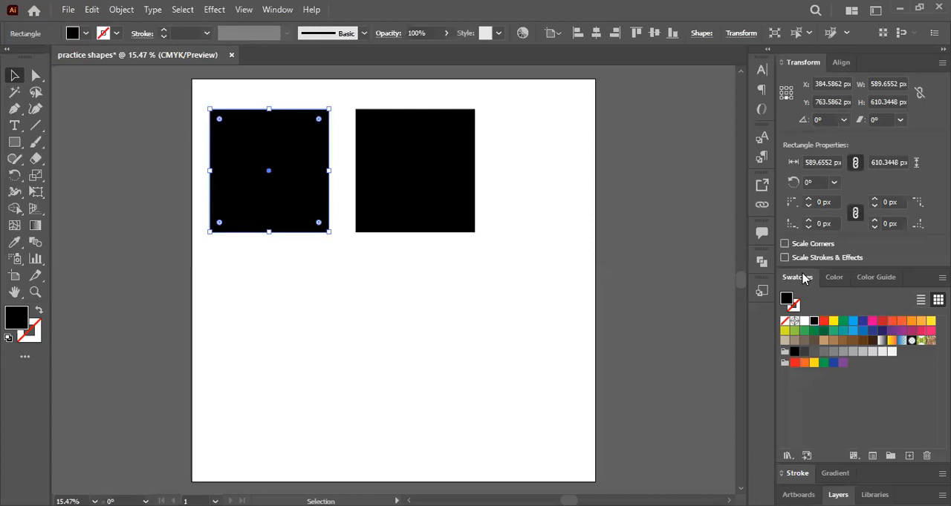
pyautogui.click(842, 322)
pyautogui.click(880, 323)
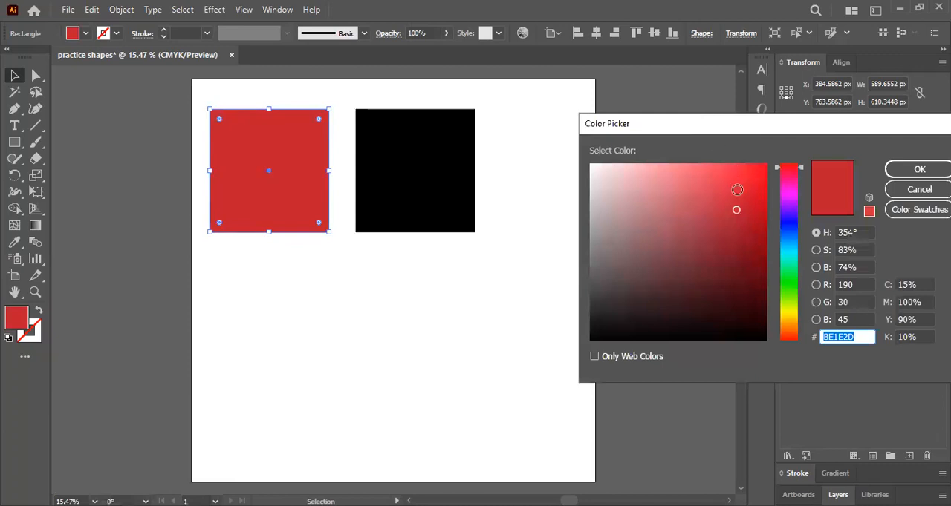
pyautogui.click(739, 180)
pyautogui.click(720, 222)
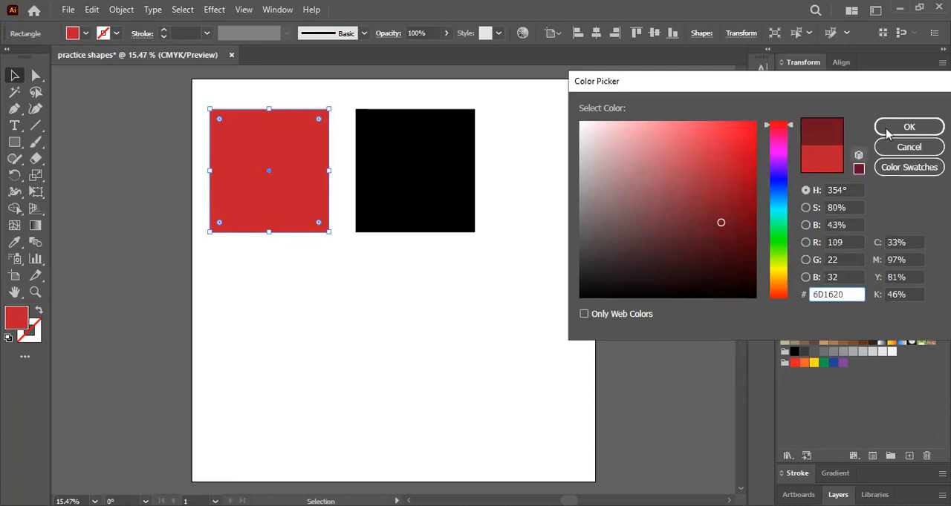
pyautogui.click(889, 129)
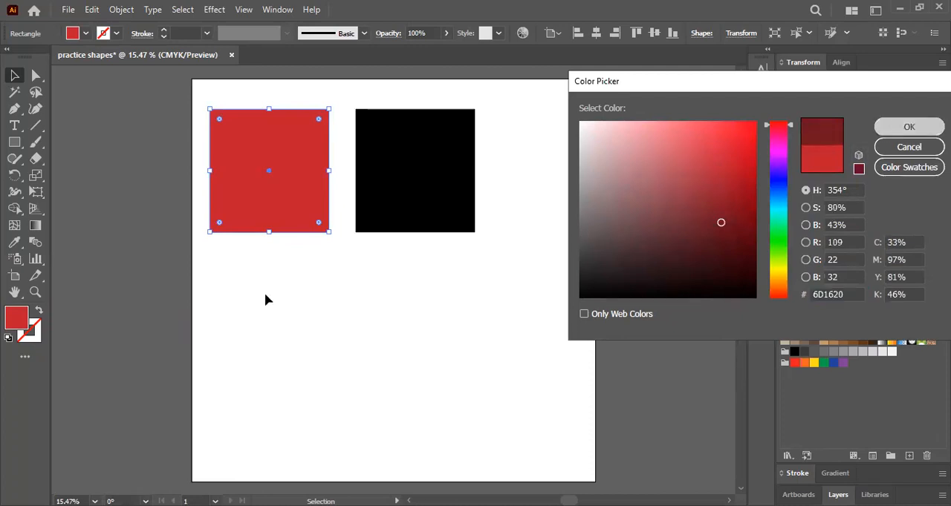
pyautogui.hotkey('ctrl', 'shift', 'a')
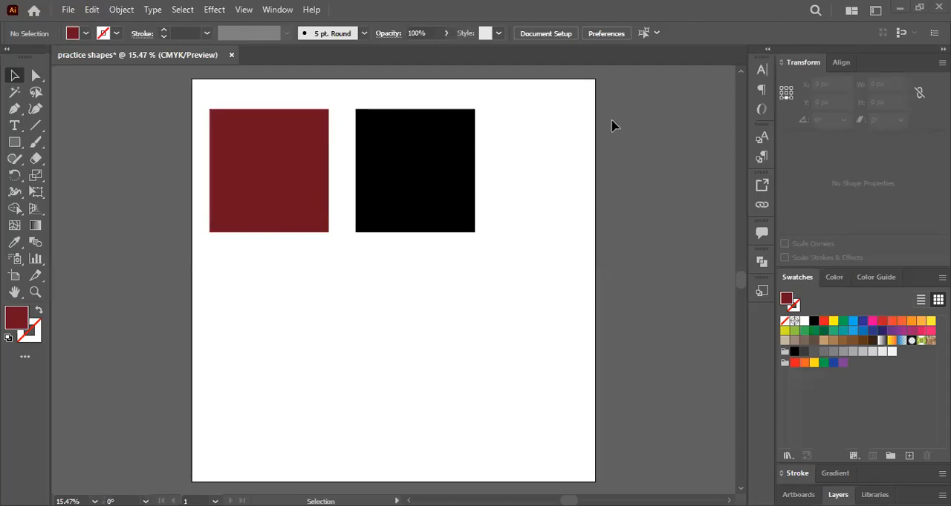
# - Remove the fill from the right black rectangle and give it a 6 pt black stroke
pyautogui.click(413, 175)
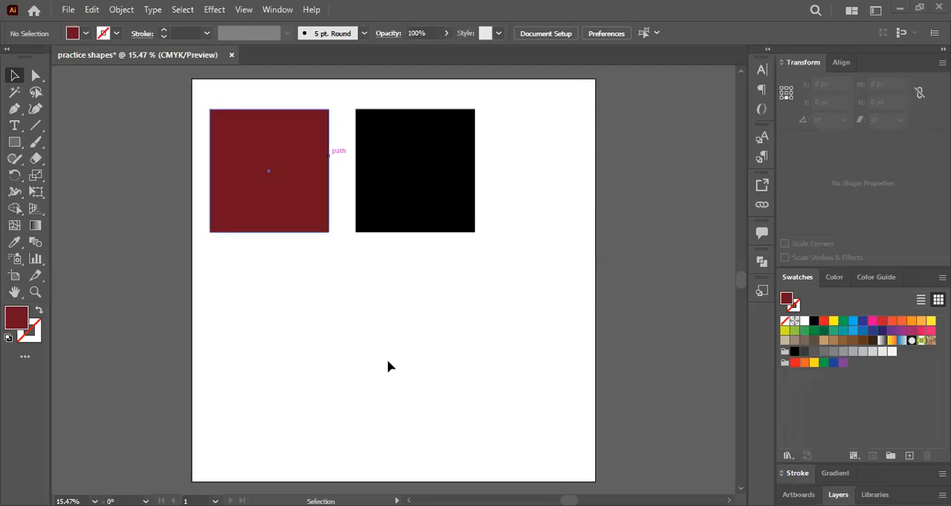
pyautogui.click(400, 393)
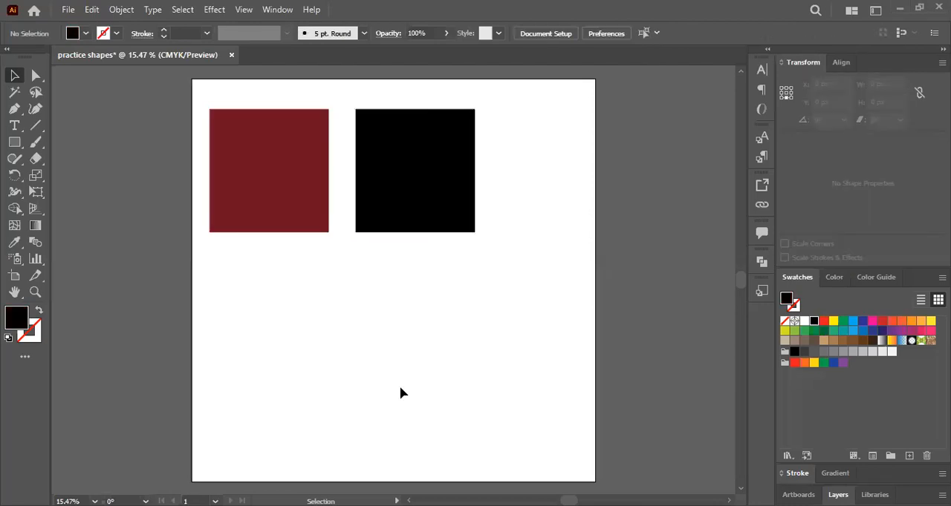
pyautogui.click(451, 150)
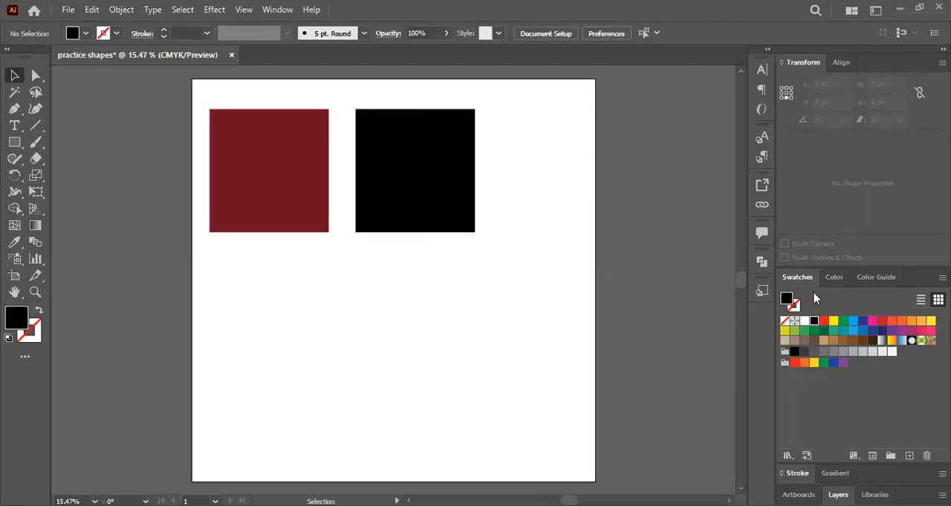
pyautogui.click(784, 321)
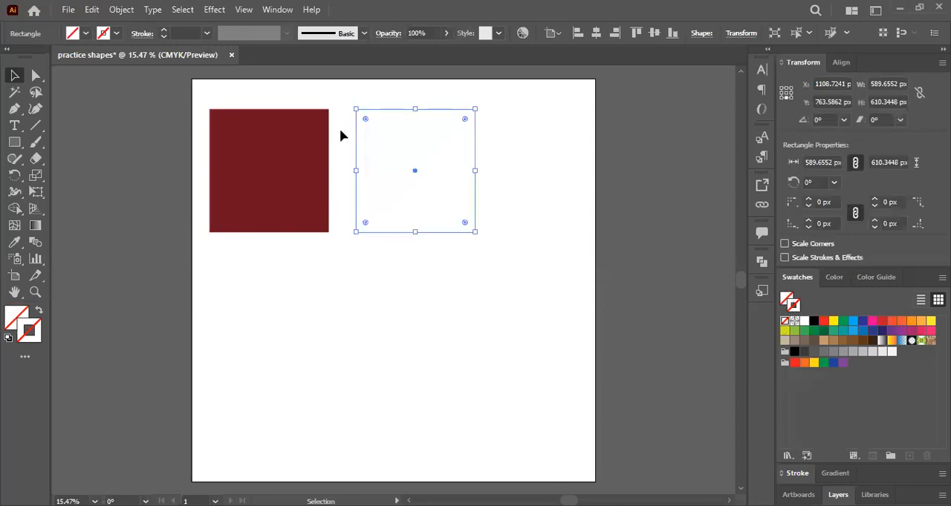
pyautogui.click(163, 30)
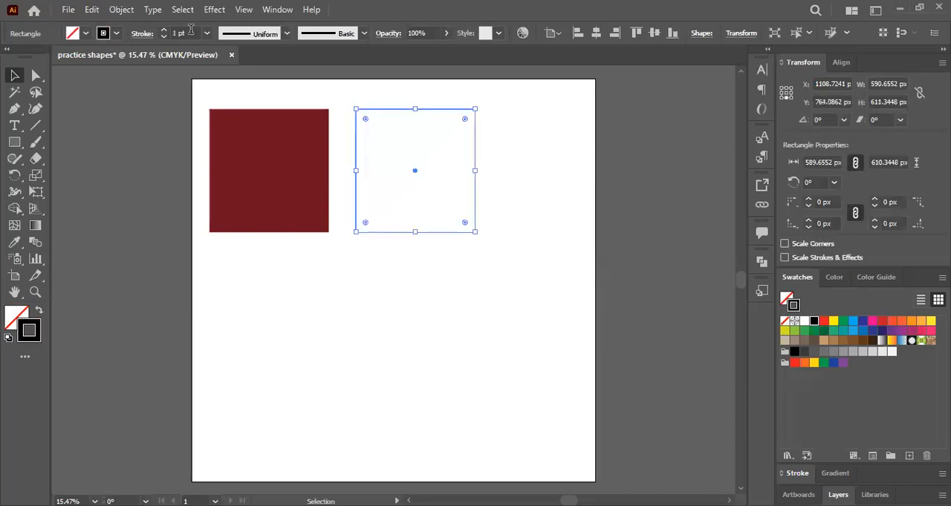
pyautogui.scroll(5, 191, 29)
# - Move the dark red rectangle straight down on the artboard, and select the outlined rectangle by its edge before deselecting it
pyautogui.moveTo(292, 186); pyautogui.dragTo(295, 369)
pyautogui.hotkey('ctrl', 'h')
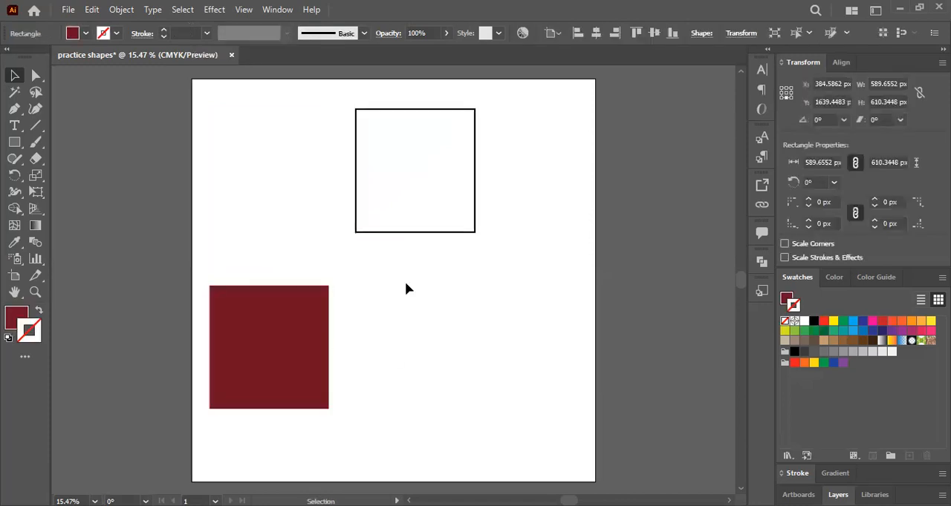
pyautogui.click(414, 240)
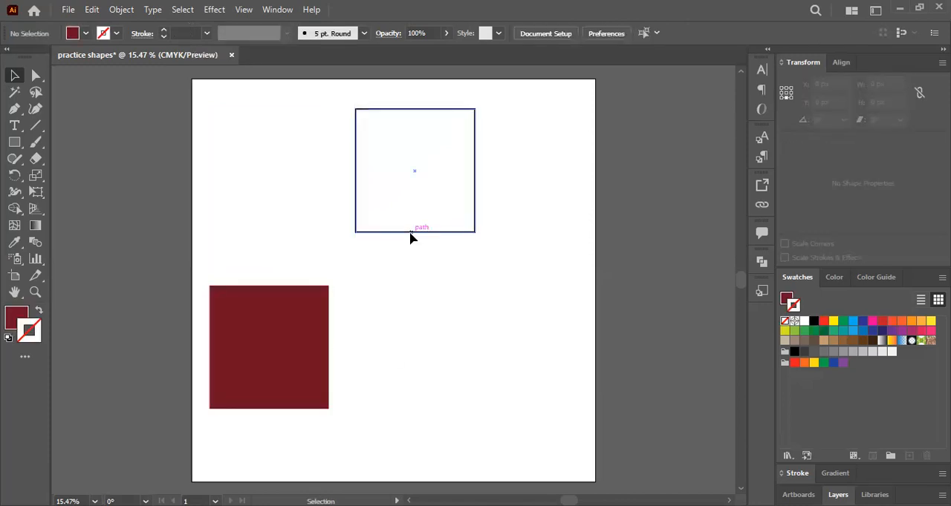
pyautogui.click(411, 237)
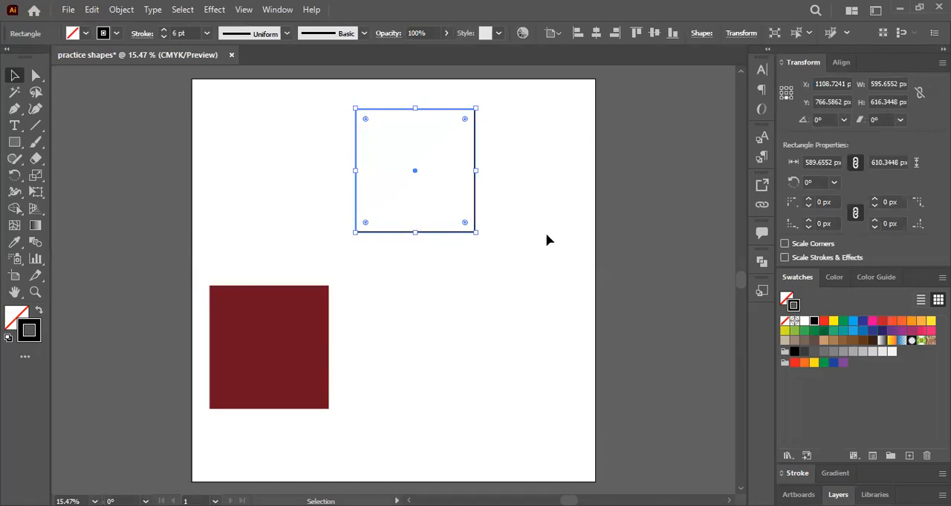
pyautogui.click(508, 198)
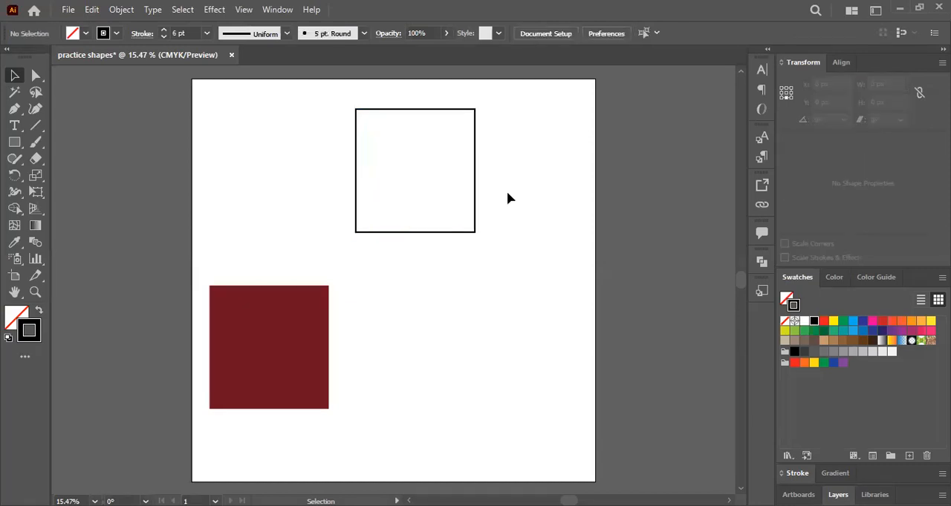
# - Try green, red and orange swatches on the outlined rectangle's stroke, ending with dark blue
pyautogui.click(473, 227)
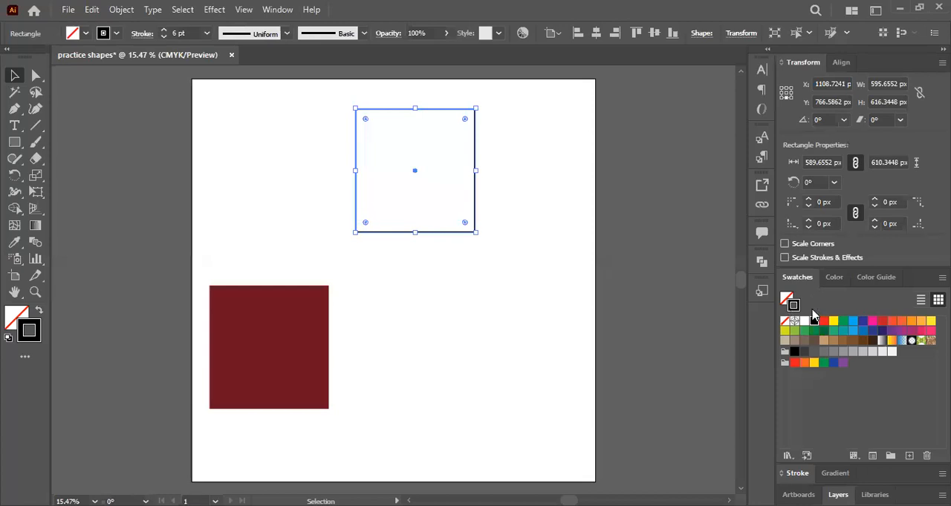
pyautogui.click(843, 321)
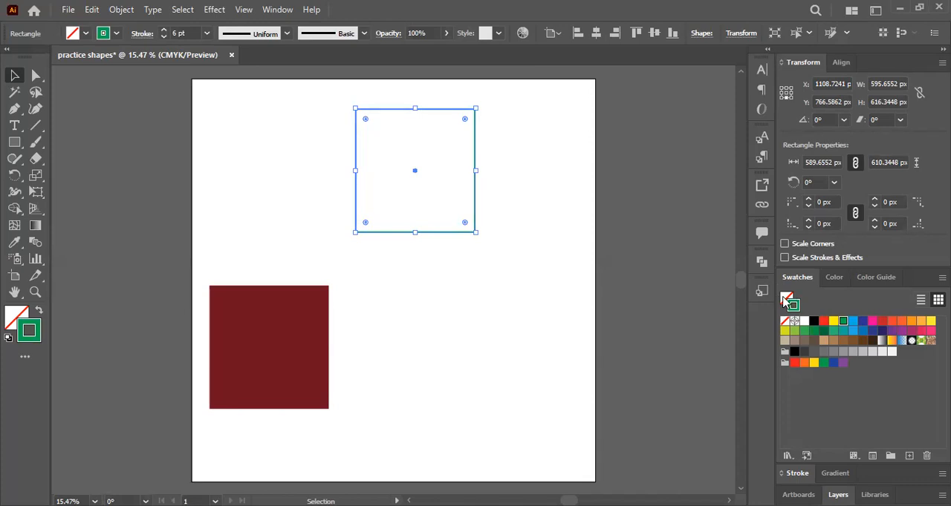
pyautogui.click(882, 321)
pyautogui.click(901, 321)
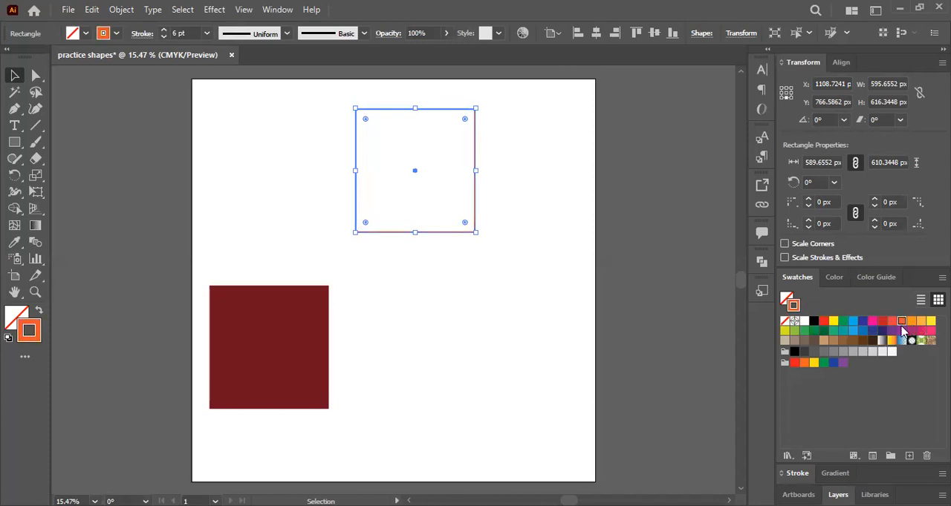
pyautogui.click(882, 331)
pyautogui.click(467, 238)
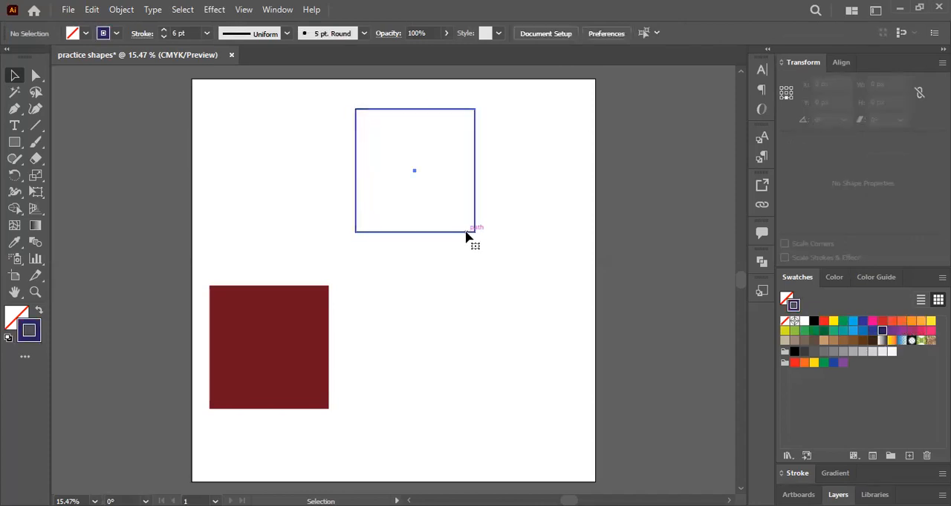
# - Set the outlined rectangle's stroke weight to 80 pt and recolour the stroke with the brighter blue swatch
pyautogui.click(467, 233)
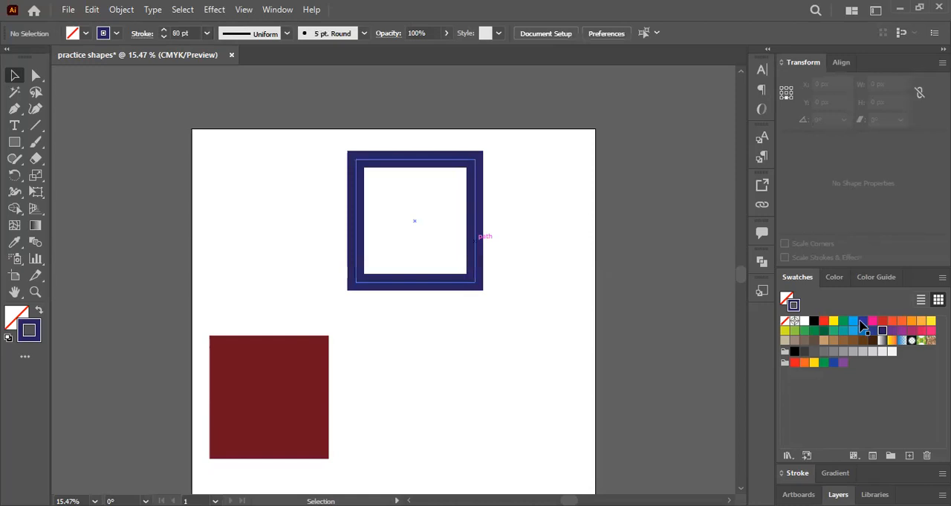
pyautogui.hotkey('ctrl', 'z')
pyautogui.hotkey('ctrl', 'z')
pyautogui.hotkey('ctrl', 'z')
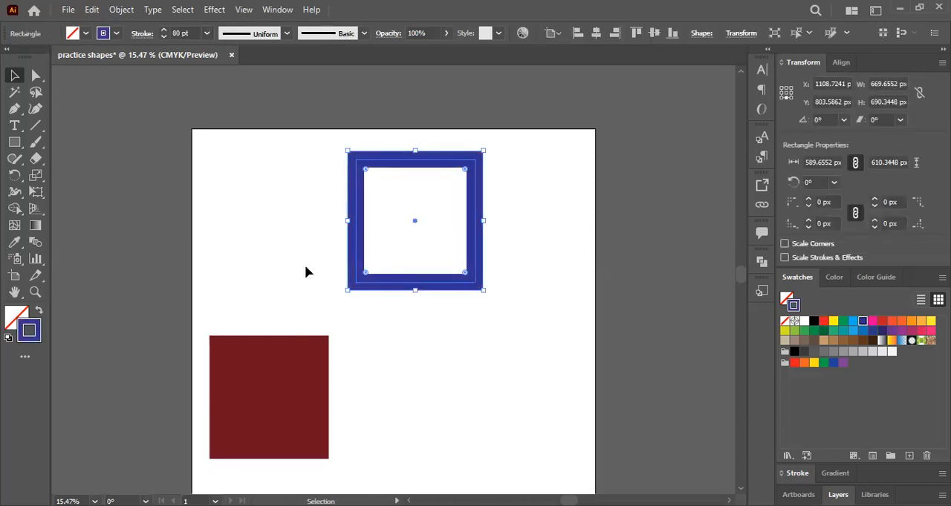
# - Move the dark red rectangle straight up so it sits beside the blue outlined one with their bottom edges level
pyautogui.scroll(-2, 305, 272)
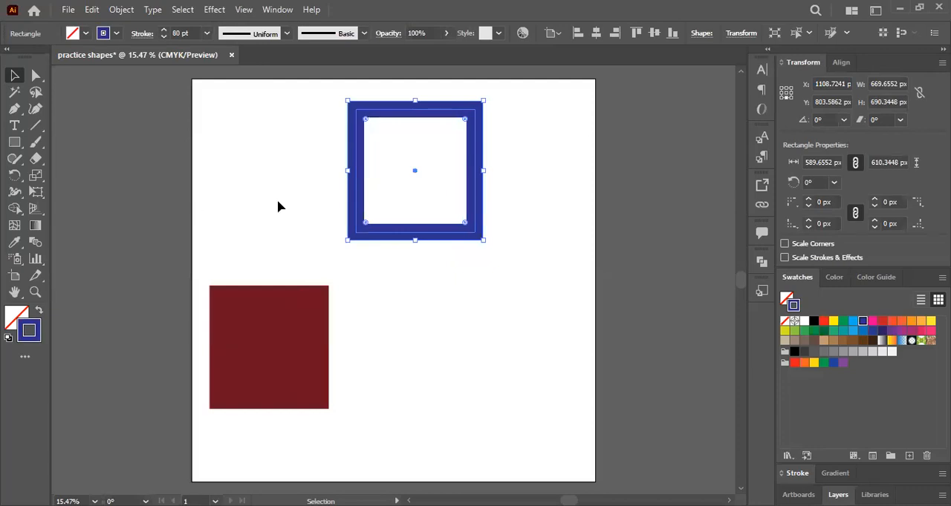
pyautogui.click(529, 271)
pyautogui.moveTo(322, 291); pyautogui.dragTo(322, 123)
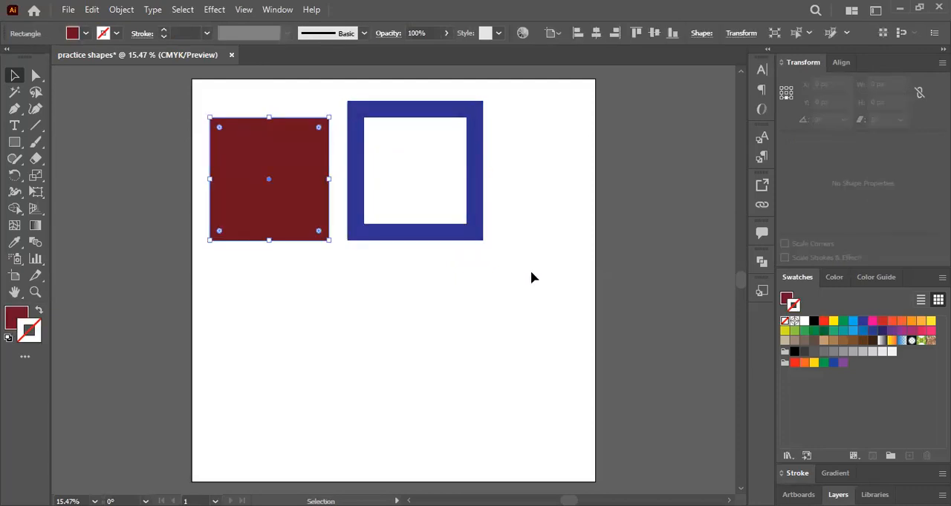
pyautogui.click(530, 278)
# - Select and group the dark red and blue outlined rectangles, and move them together right and down on the artboard
pyautogui.hotkey('ctrl', 'a')
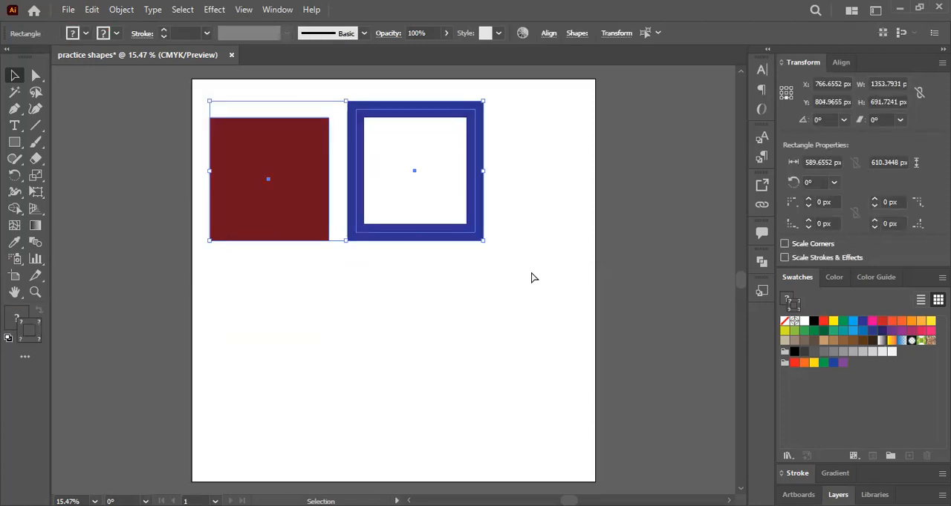
pyautogui.press('a')
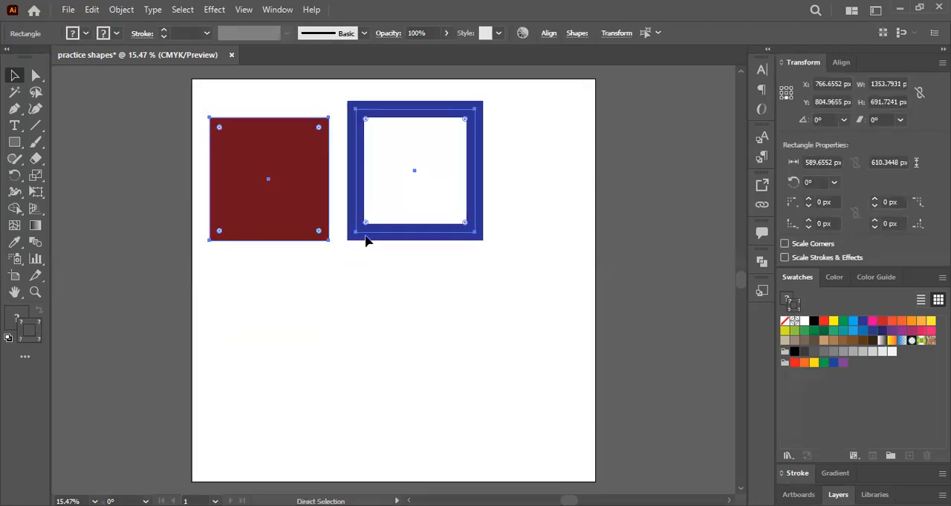
pyautogui.press('v')
pyautogui.hotkey('ctrl', 'shift', 'a')
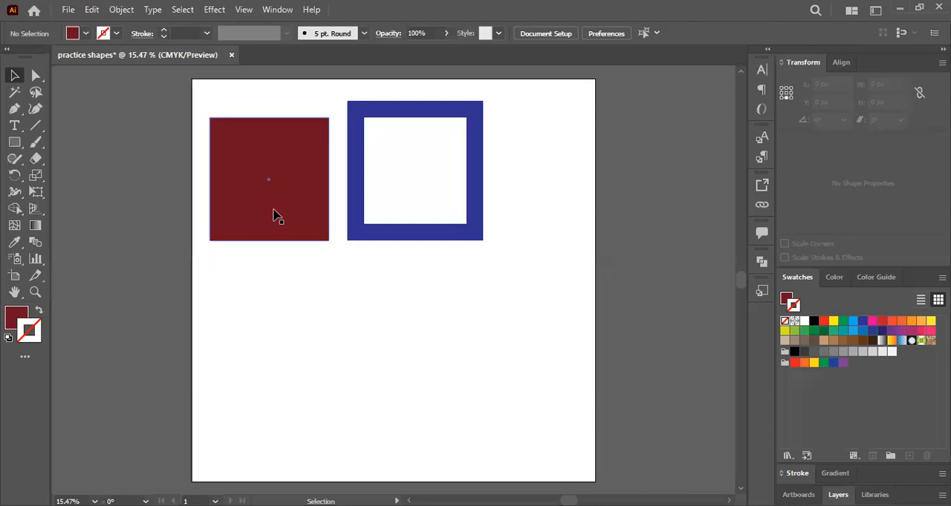
pyautogui.moveTo(296, 200); pyautogui.dragTo(360, 236)
pyautogui.hotkey('ctrl', 'shift', 'a')
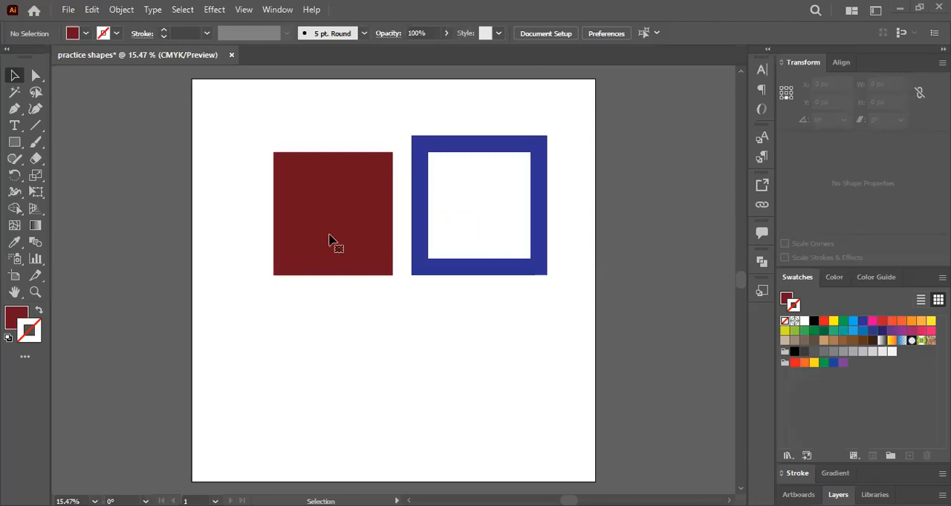
# - Move the grouped rectangles up and left, and back down towards the middle of the artboard
pyautogui.hotkey('ctrl', 'z')
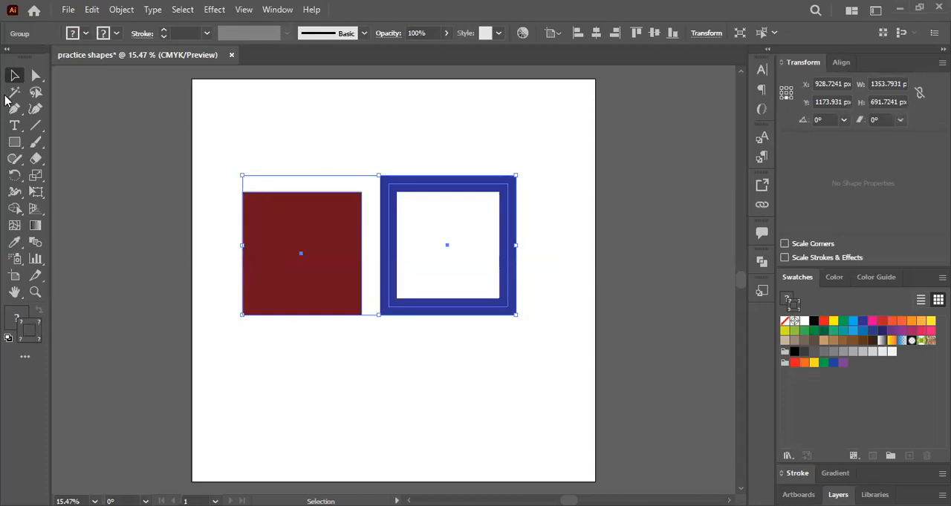
pyautogui.moveTo(311, 265); pyautogui.dragTo(286, 217)
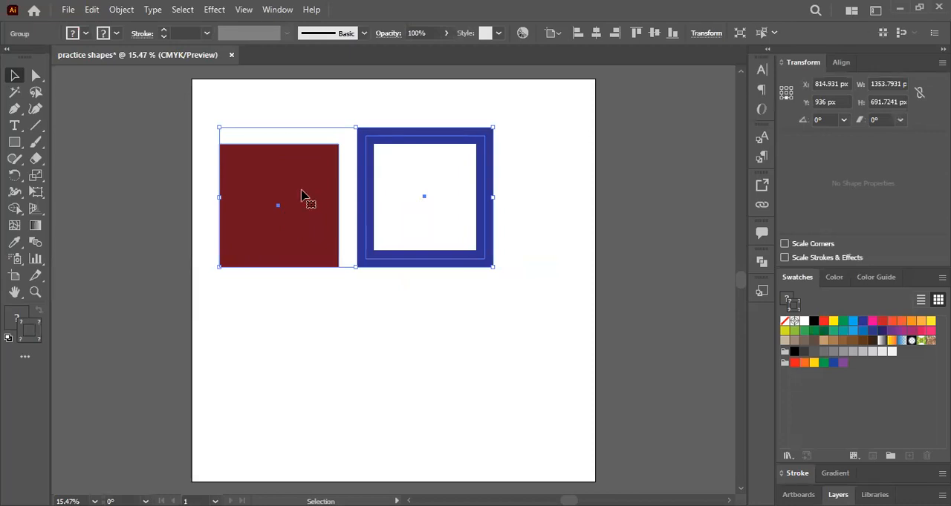
pyautogui.moveTo(325, 243); pyautogui.dragTo(396, 369)
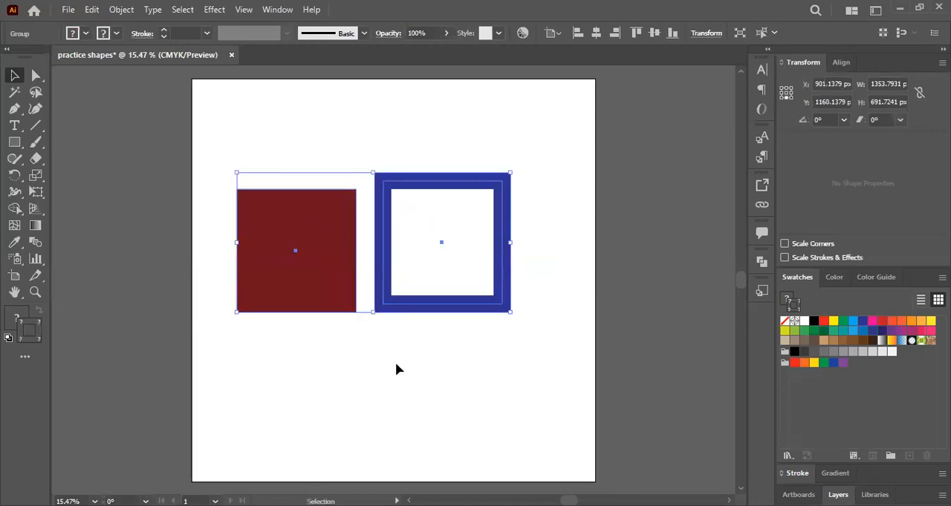
# - Ungroup the rectangles and move them separately, the blue one to the artboard's upper-right corner and the red one near the centre
pyautogui.rightClick(336, 283)
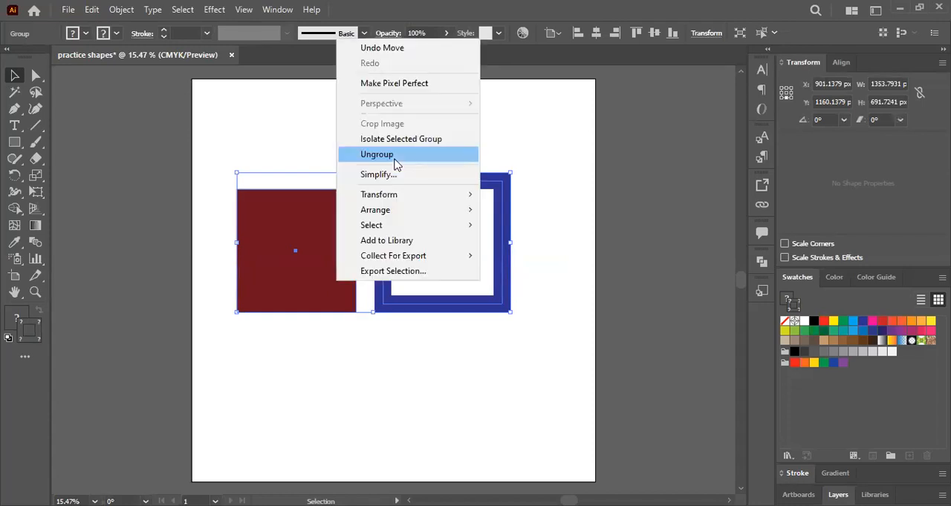
pyautogui.click(395, 159)
pyautogui.moveTo(345, 205); pyautogui.dragTo(335, 320)
pyautogui.moveTo(452, 301); pyautogui.dragTo(540, 240)
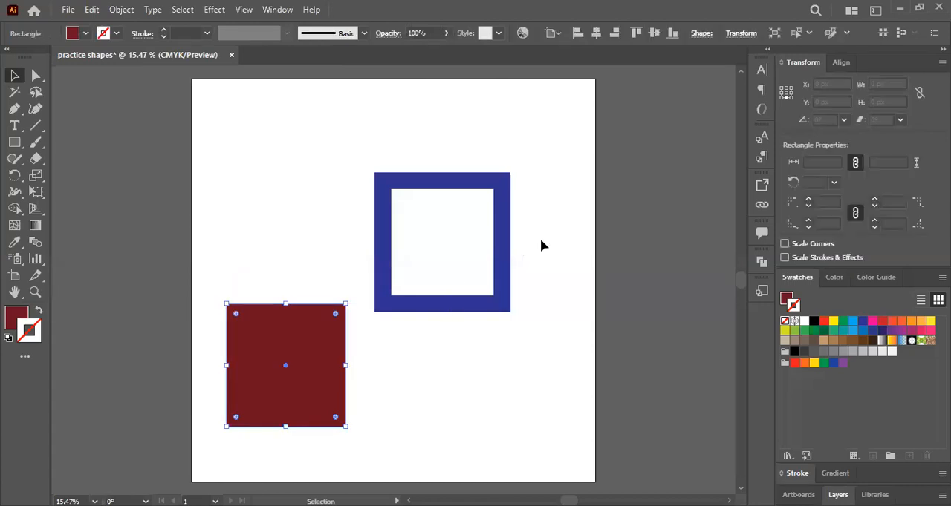
pyautogui.moveTo(352, 337); pyautogui.dragTo(406, 263)
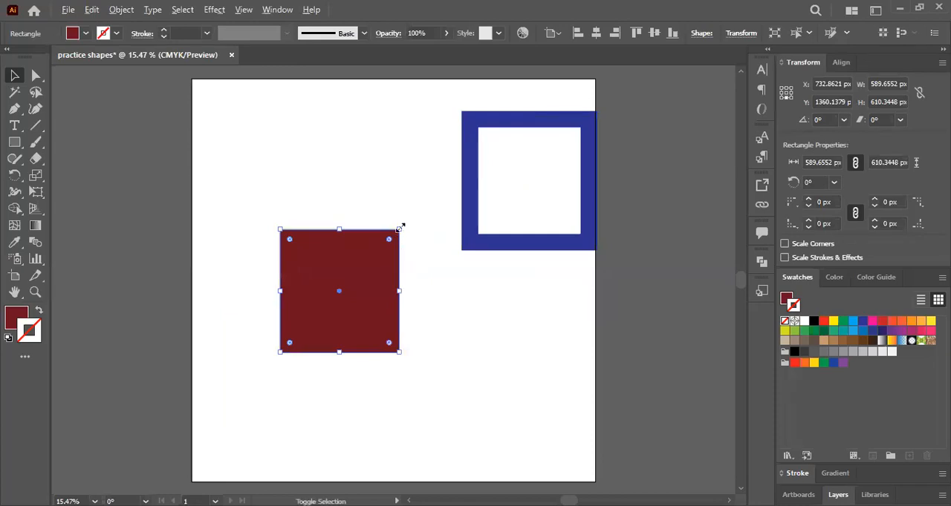
# - Enlarge the dark red rectangle about its centre to about 1216 by 1259 px, and delete both shapes from the artboard
pyautogui.moveTo(400, 228); pyautogui.dragTo(681, 169)
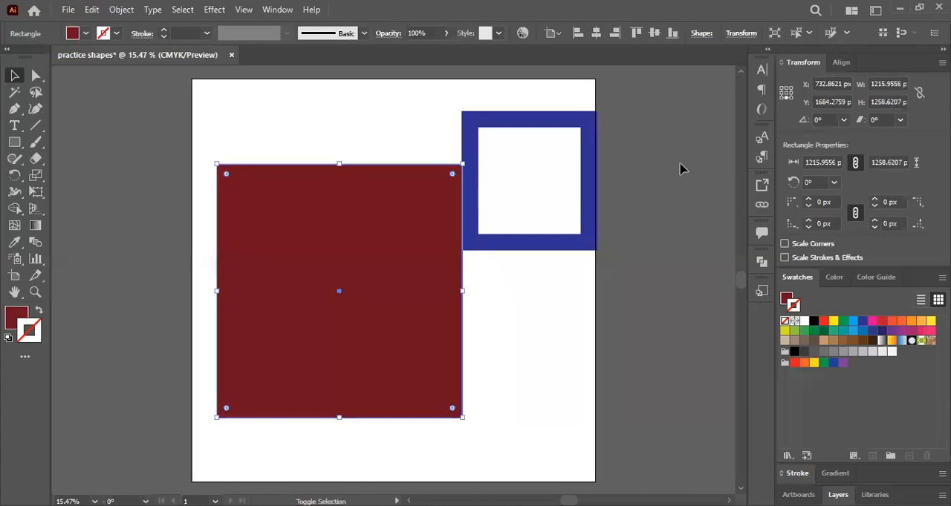
pyautogui.hotkey('ctrl', 'a')
pyautogui.press('v')
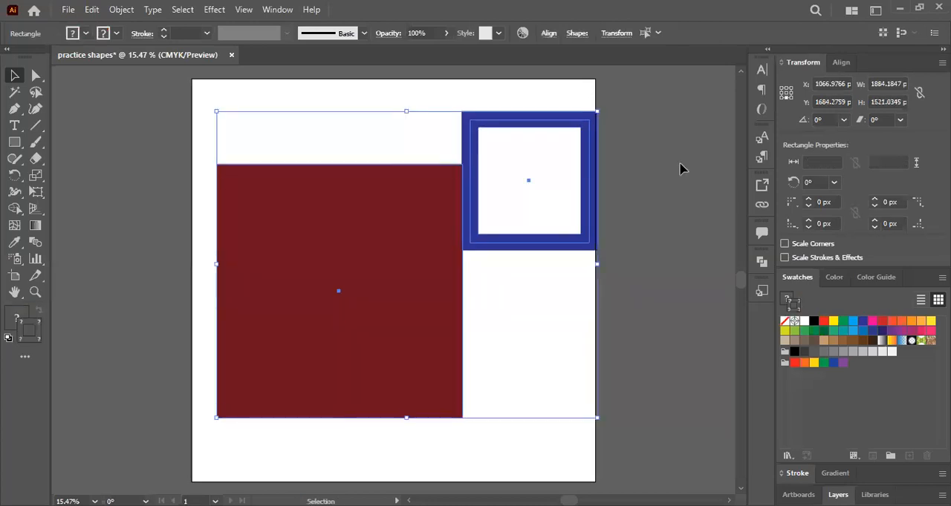
pyautogui.press('Delete')
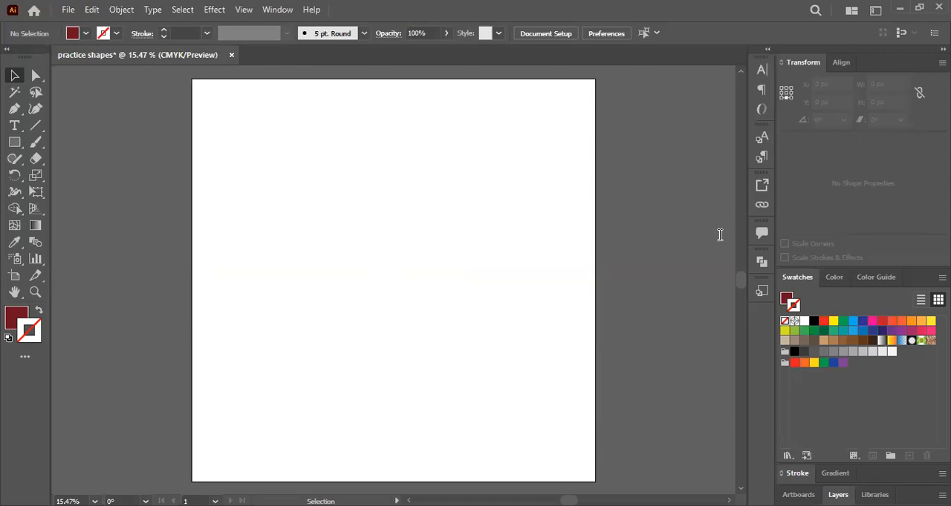
# - Switch to the PowerPoint lecture and extend the yellow highlight on the Selection tool slide through "over them"
pyautogui.hotkey('alt', 'Tab')
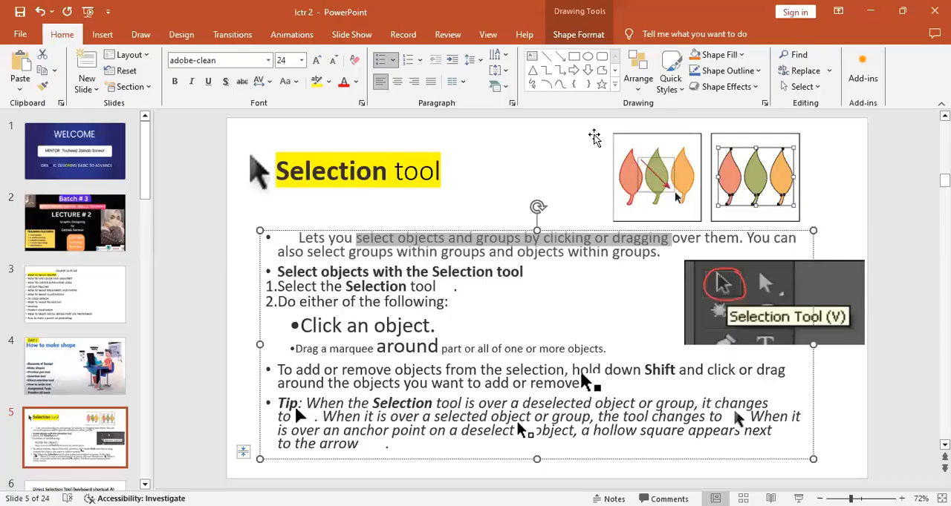
pyautogui.moveTo(671, 239); pyautogui.dragTo(738, 238)
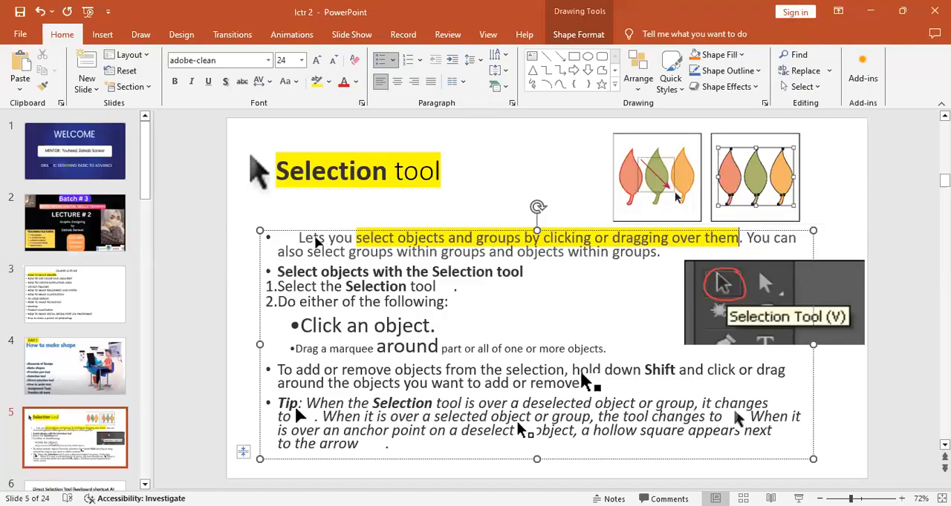
# - Switch back to Illustrator and draw a dark red square about 202 px wide near the artboard's upper left
pyautogui.hotkey('alt', 'Tab')
pyautogui.press('m')
pyautogui.moveTo(235, 147); pyautogui.dragTo(278, 189)
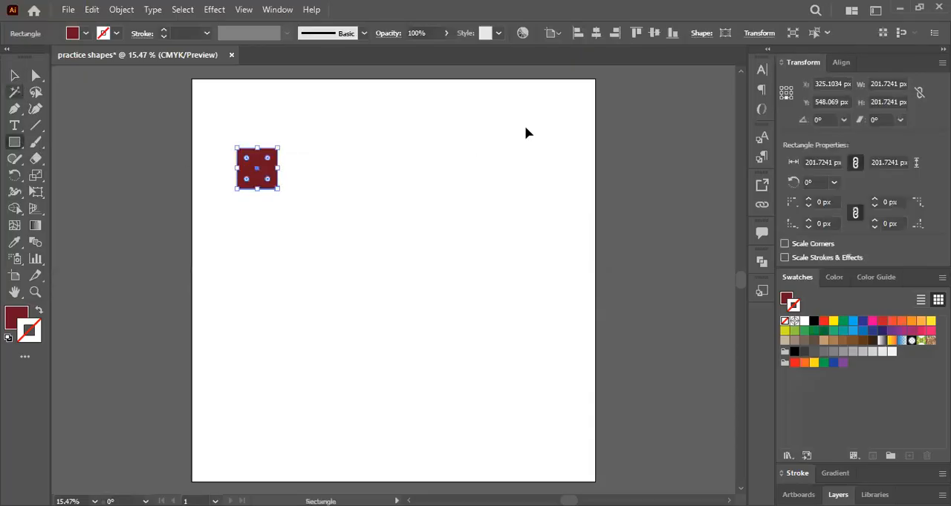
# - Nudge the small dark red square down by about 7 px with the Selection tool
pyautogui.press('v')
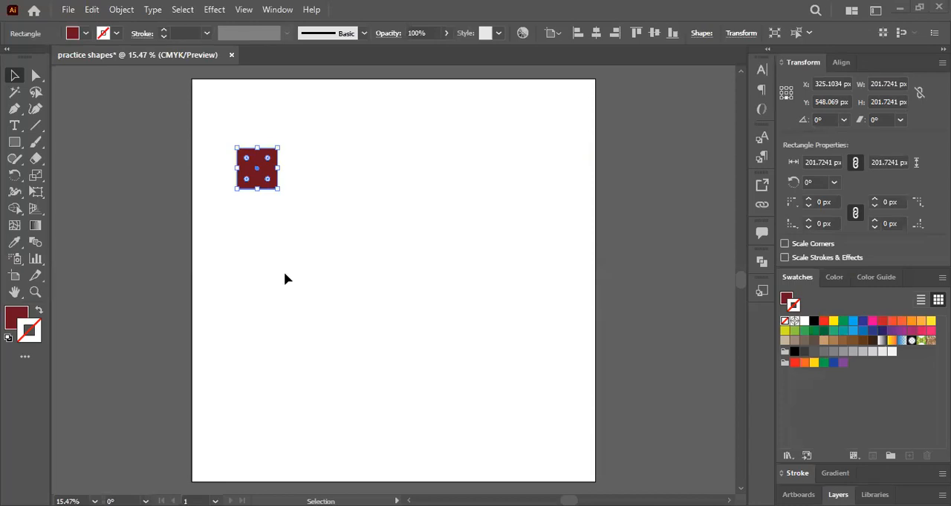
pyautogui.press('Down')
pyautogui.press('Down')
pyautogui.press('Down')
pyautogui.press('Down')
pyautogui.press('Down')
pyautogui.press('Down')
pyautogui.press('Down')
pyautogui.press('Down')
pyautogui.press('Down')
pyautogui.press('Down')
pyautogui.press('Down')
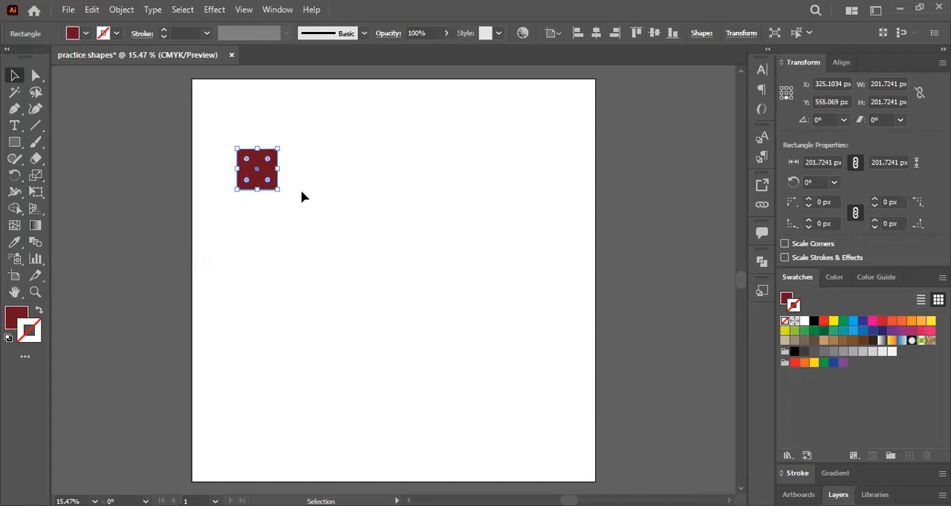
# - Move the small dark red square down and to the right, to about X 491 px, Y 753 px
pyautogui.moveTo(240, 184); pyautogui.dragTo(322, 215)
pyautogui.click(323, 215)
pyautogui.click(287, 213)
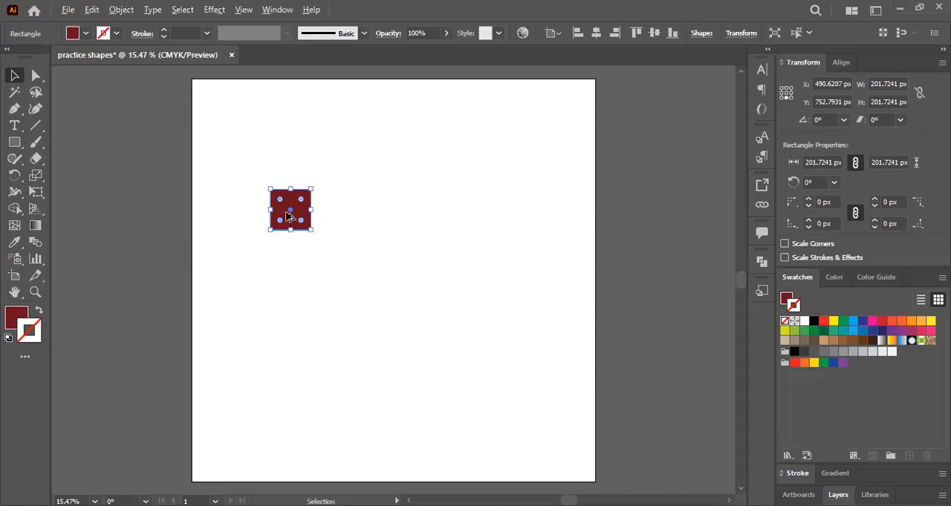
# - Duplicate the dark red square horizontally, placing the copy about 307 px to its right, and deselect it
pyautogui.moveTo(299, 215); pyautogui.dragTo(350, 216)
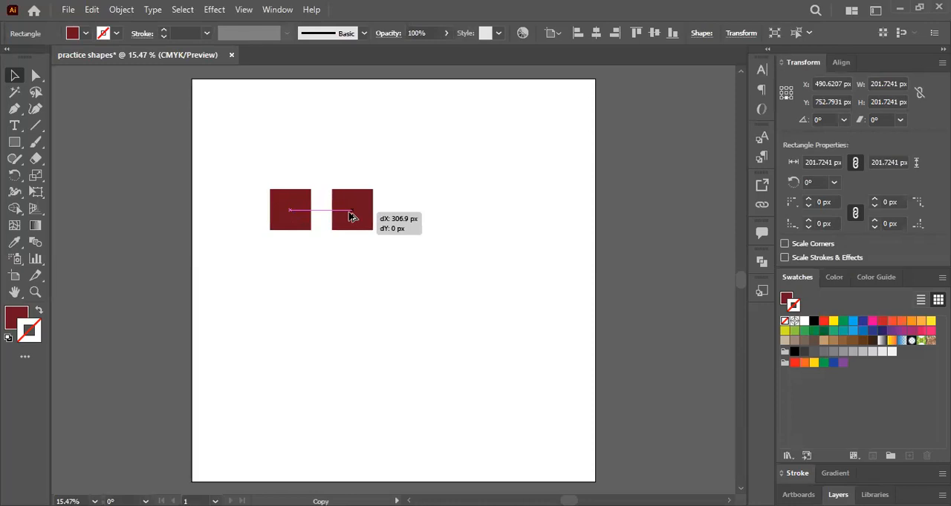
pyautogui.moveTo(351, 216); pyautogui.dragTo(351, 216)
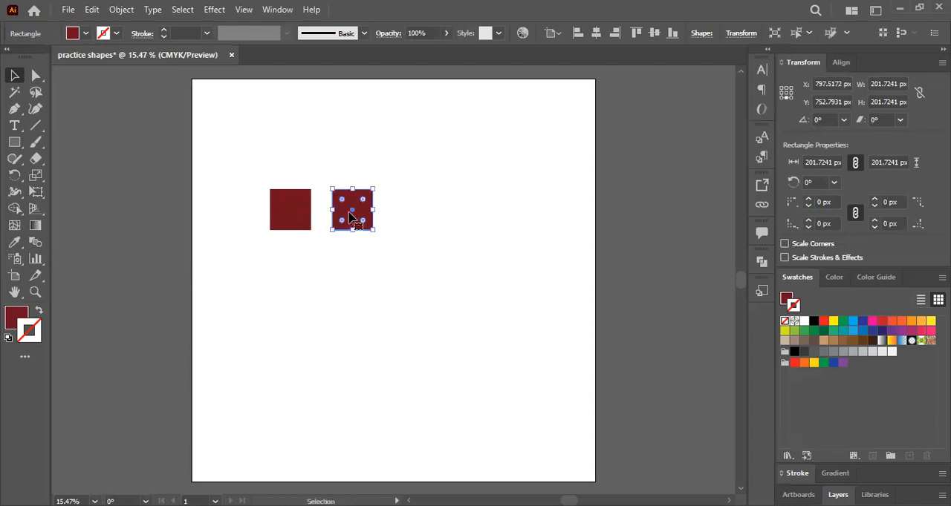
pyautogui.click(421, 302)
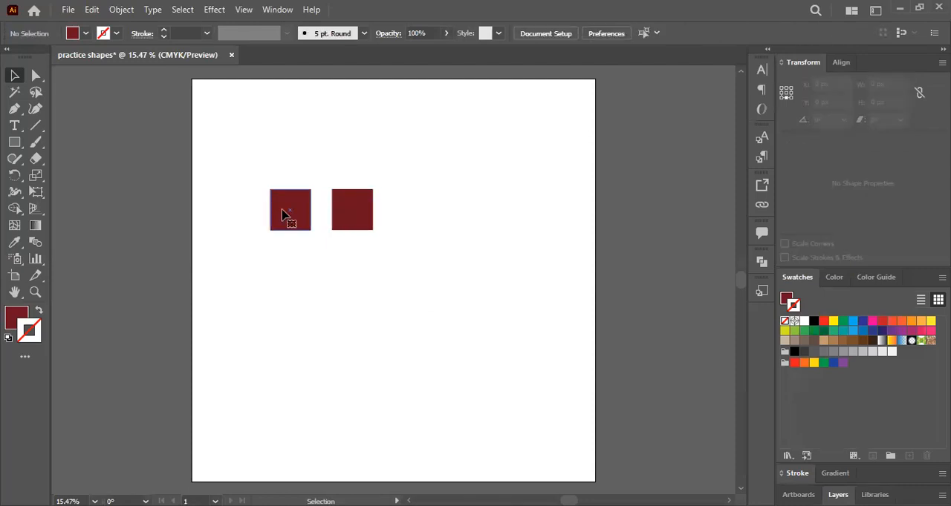
# - Duplicate the original dark red square straight down, placing the copy about 283 px below it
pyautogui.keyDown('alt'); pyautogui.click(282, 215); pyautogui.keyUp('alt')
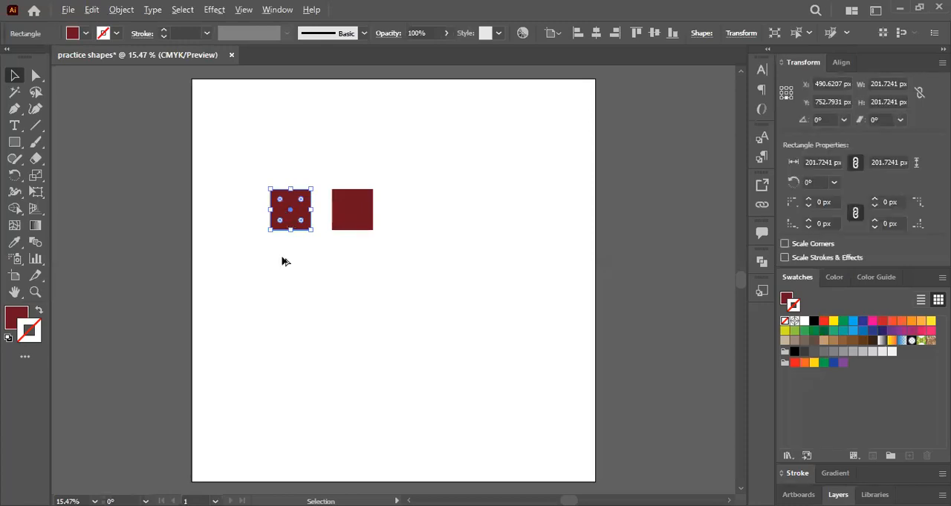
pyautogui.moveTo(283, 213); pyautogui.dragTo(284, 270)
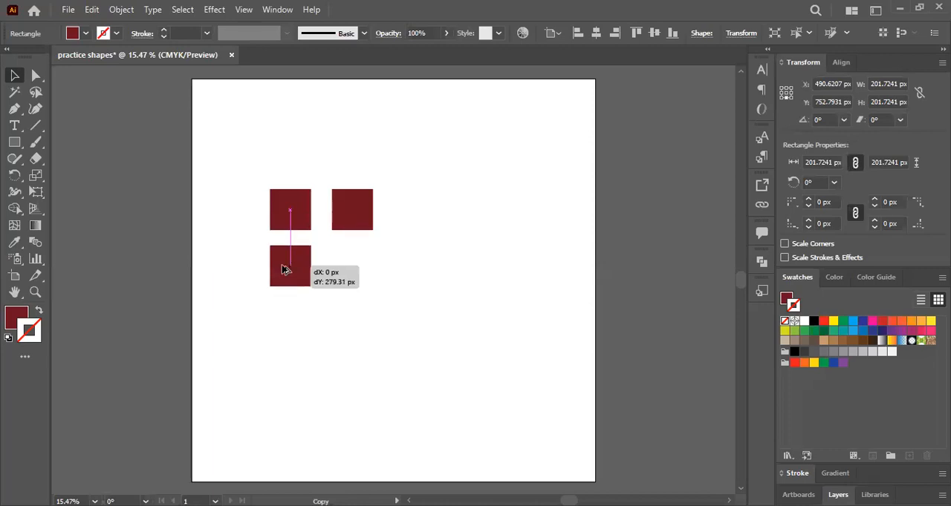
pyautogui.moveTo(285, 271); pyautogui.dragTo(286, 272)
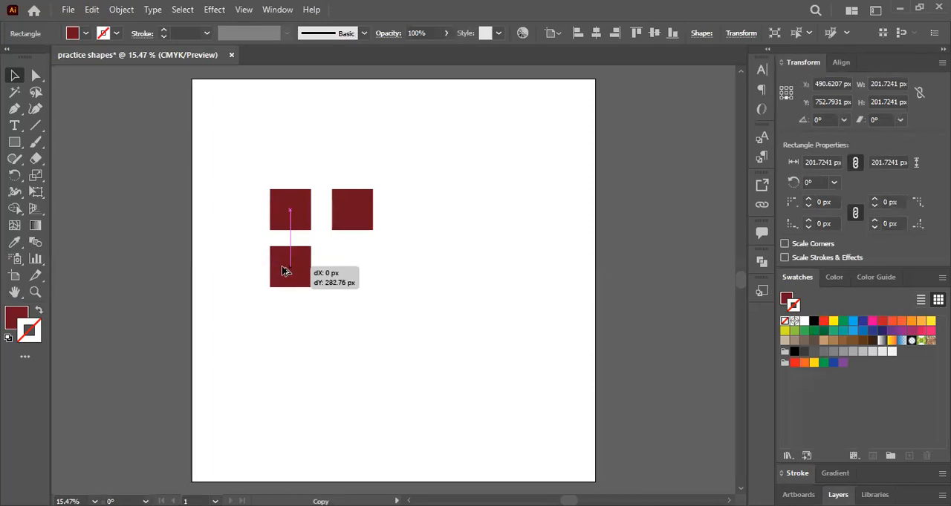
pyautogui.moveTo(282, 271); pyautogui.dragTo(282, 271)
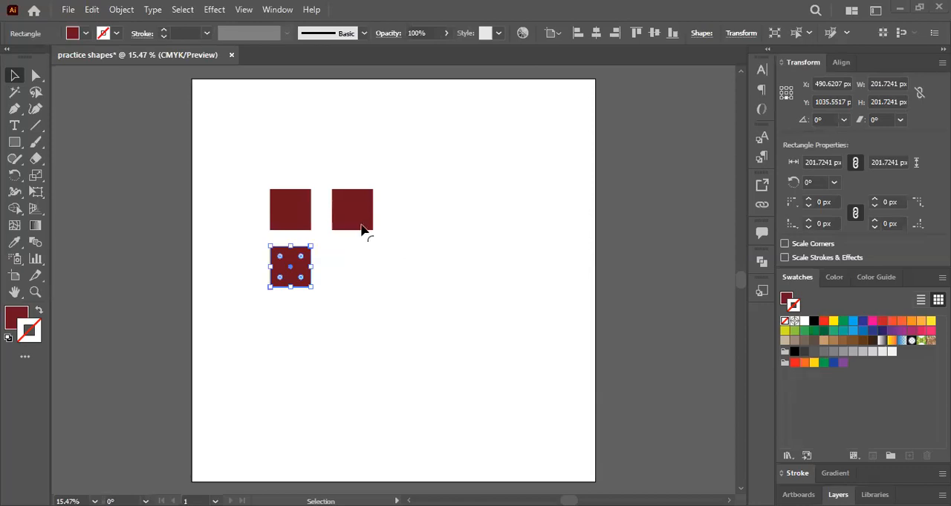
# - Delete both copies of the square and move the remaining one to the artboard's upper-left corner
pyautogui.moveTo(361, 231); pyautogui.dragTo(285, 265)
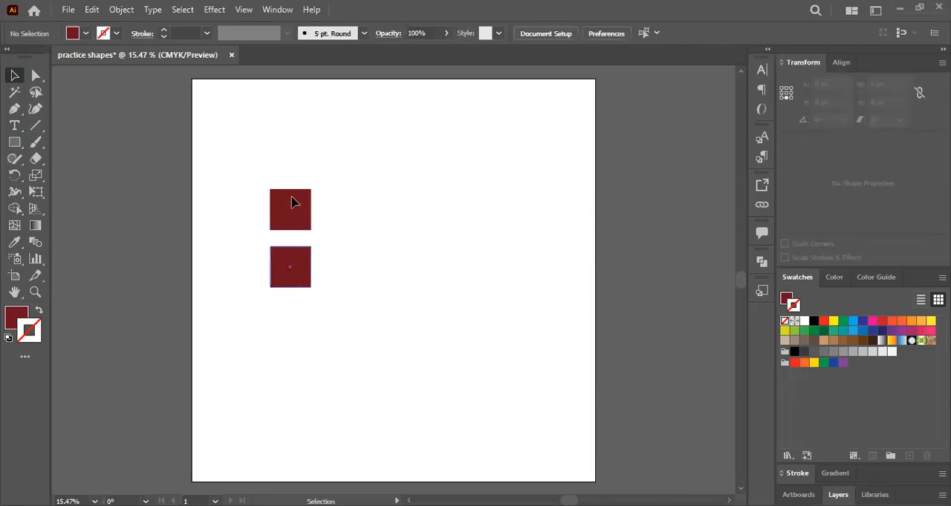
pyautogui.press('Delete')
pyautogui.moveTo(297, 210); pyautogui.dragTo(284, 131)
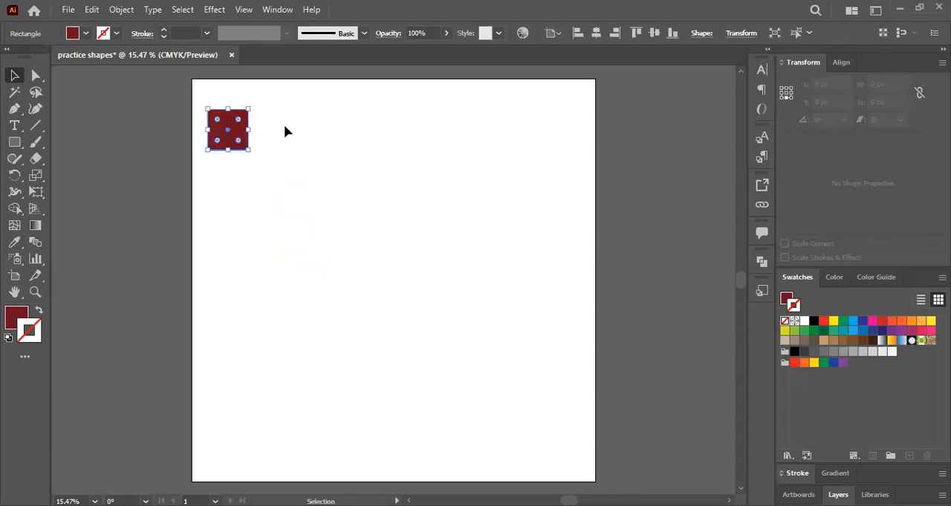
# - Duplicate the corner square to the right and repeat the copy about every 266 px to complete a row of seven squares
pyautogui.click(236, 129)
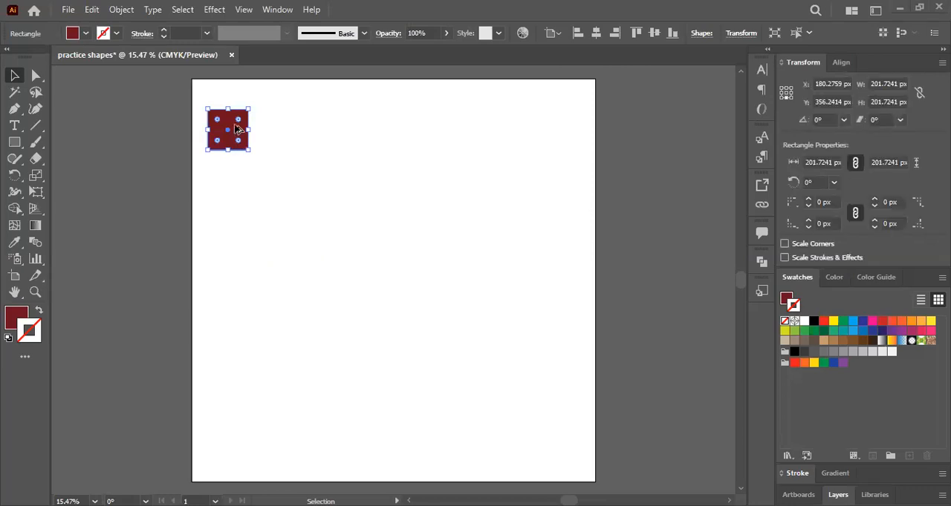
pyautogui.keyDown('alt'); pyautogui.moveTo(237, 129); pyautogui.dragTo(295, 129); pyautogui.keyUp('alt')
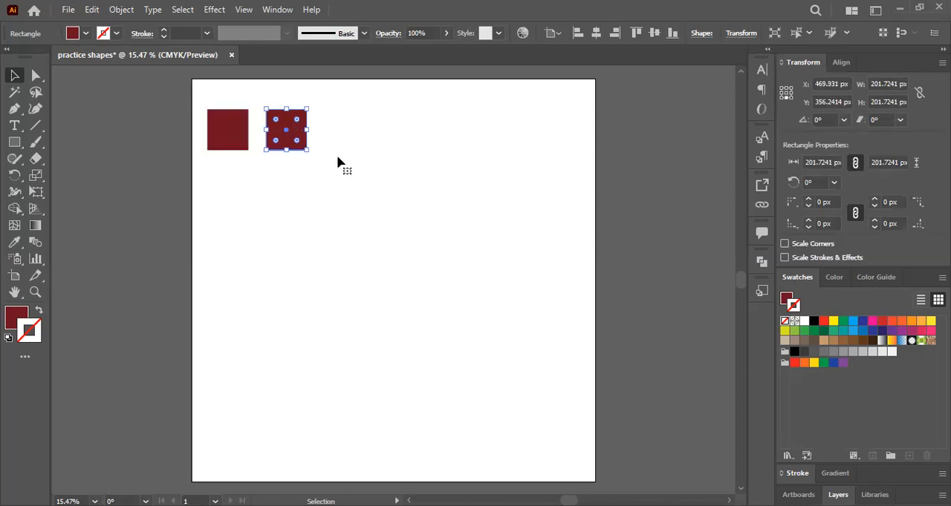
pyautogui.keyDown('alt'); pyautogui.moveTo(300, 129); pyautogui.dragTo(356, 129); pyautogui.keyUp('alt')
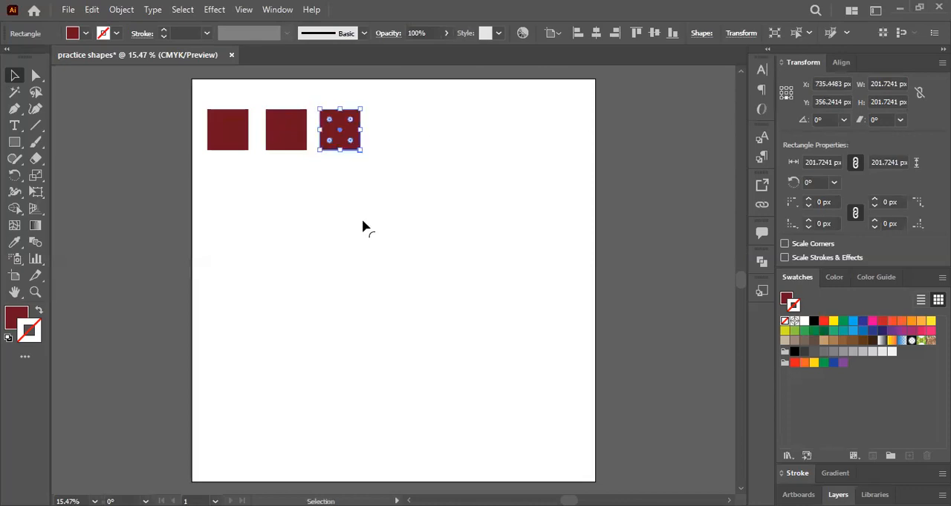
pyautogui.hotkey('ctrl', 'd')
pyautogui.hotkey('ctrl', 'd')
pyautogui.hotkey('ctrl', 'd')
pyautogui.hotkey('ctrl', 'd')
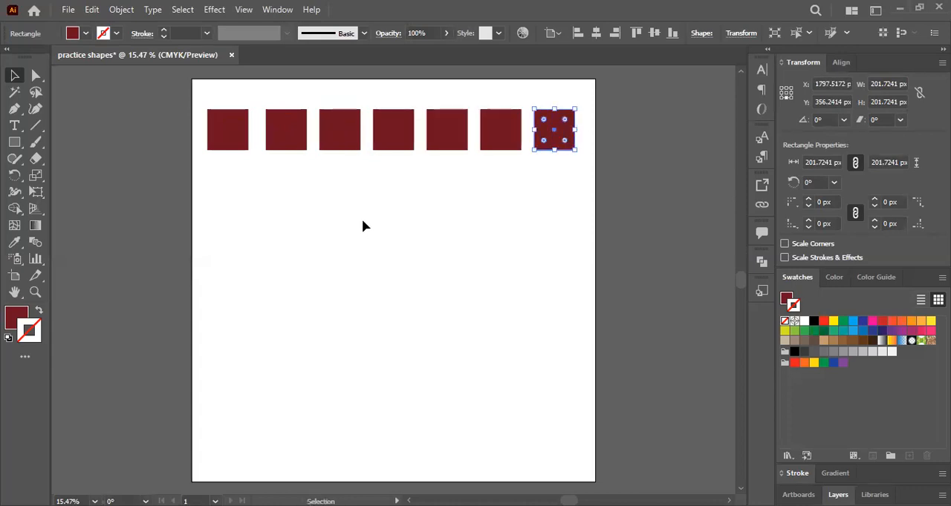
pyautogui.scroll(1, 363, 227)
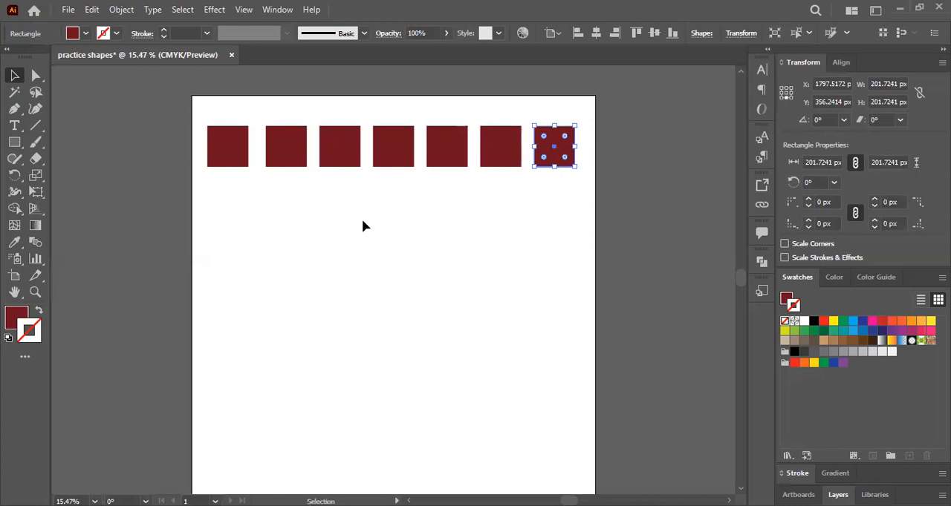
pyautogui.click(361, 219)
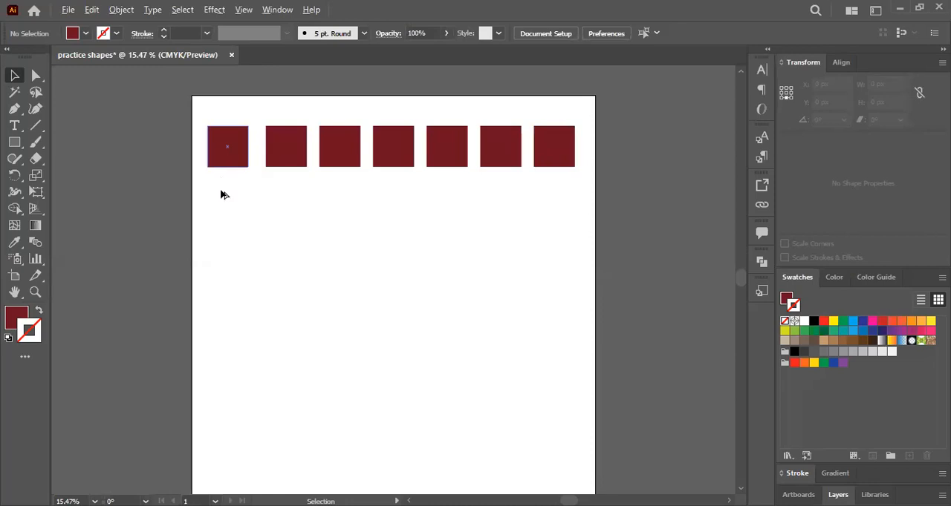
# - Duplicate the corner square about 241 px downward and repeat the copy to complete a column of eight squares
pyautogui.moveTo(227, 147); pyautogui.dragTo(228, 195)
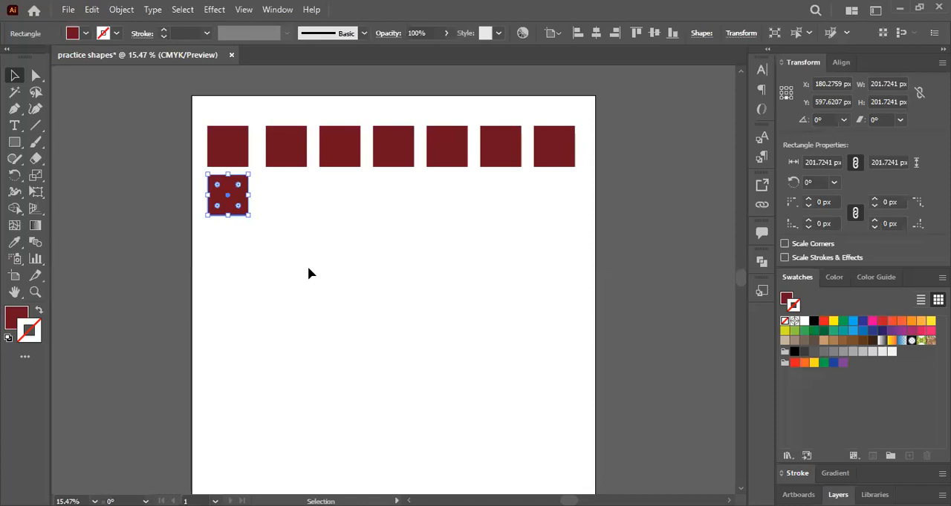
pyautogui.hotkey('ctrl', 'd')
pyautogui.hotkey('ctrl', 'd')
pyautogui.hotkey('ctrl', 'd')
pyautogui.hotkey('ctrl', 'd')
pyautogui.hotkey('ctrl', 'd')
pyautogui.hotkey('ctrl', 'd')
pyautogui.scroll(-1, 308, 274)
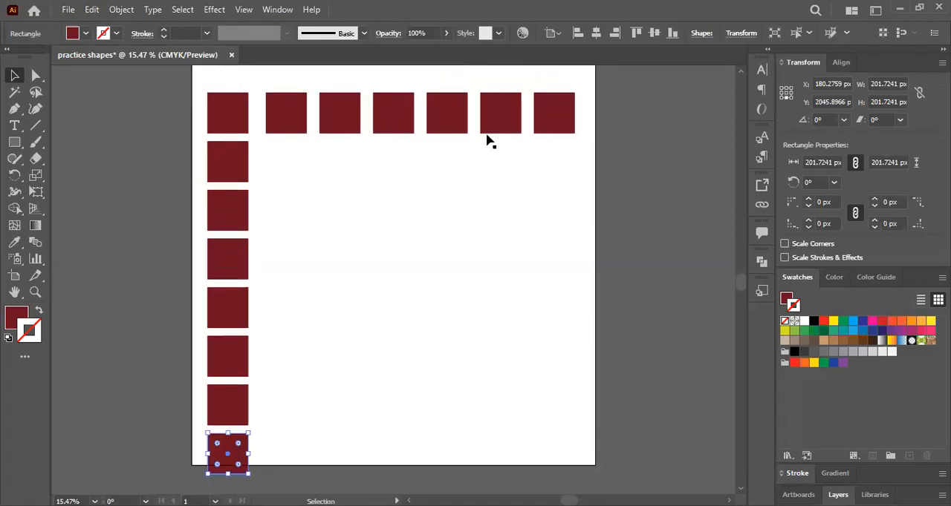
pyautogui.click(487, 141)
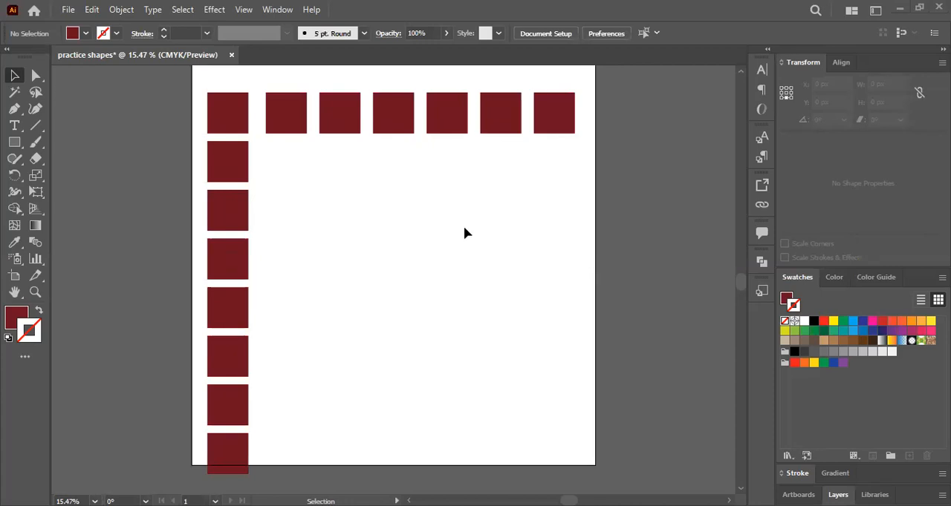
# - Select all the squares, shift them up and centre them horizontally within the artboard, and delete them
pyautogui.scroll(1, 463, 228)
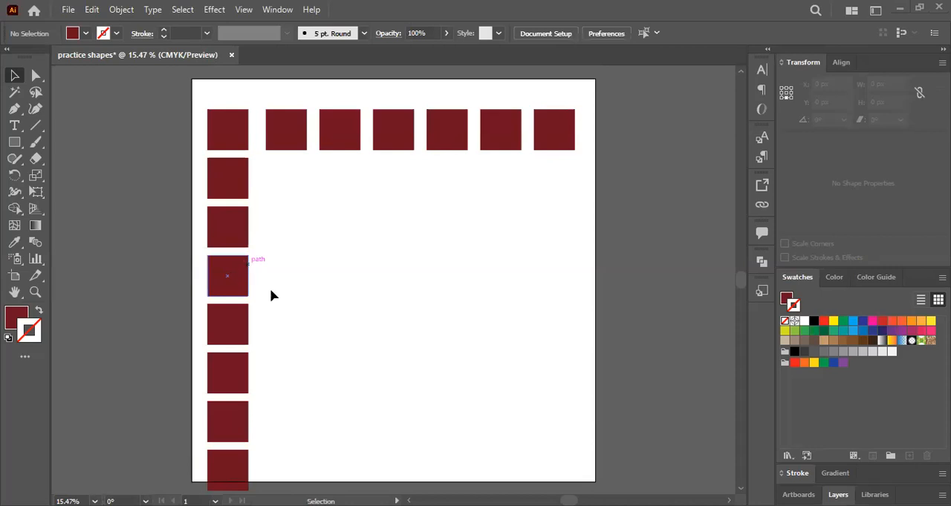
pyautogui.hotkey('ctrl', 'a')
pyautogui.scroll(-1, 274, 201)
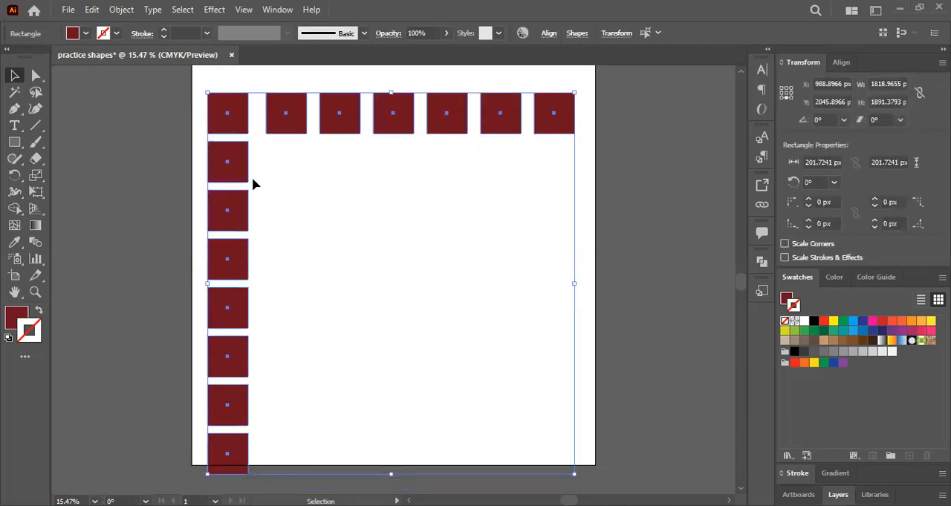
pyautogui.moveTo(250, 165); pyautogui.dragTo(288, 160)
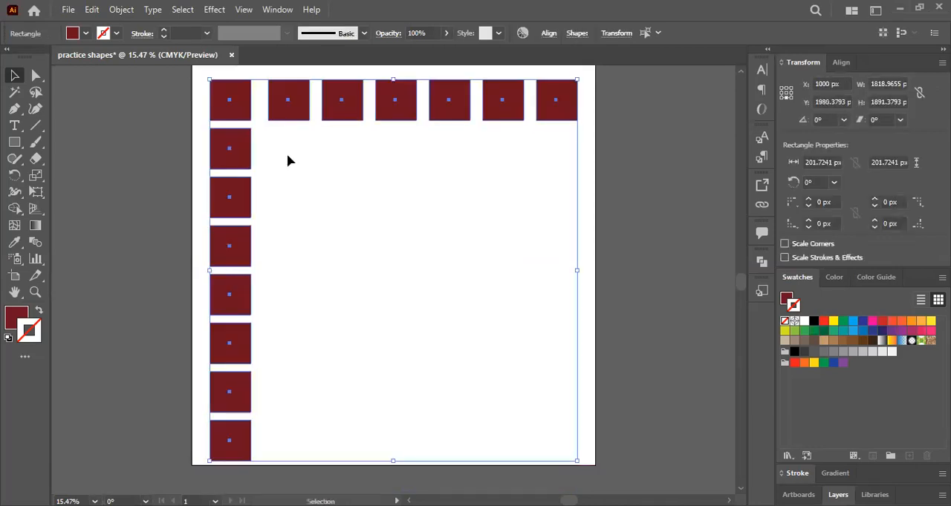
pyautogui.press('Delete')
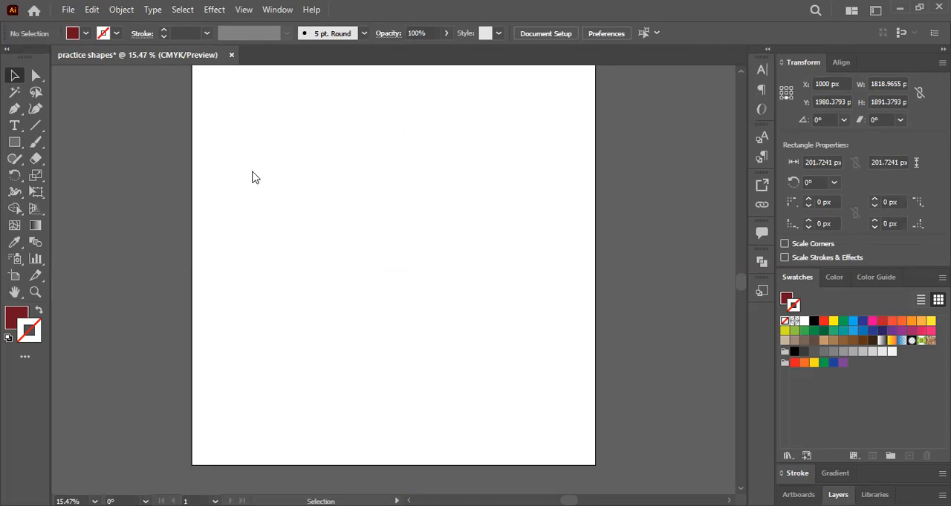
# - Switch to the PowerPoint lecture and highlight the Direct Selection Tool slide's title and "anchor points" in yellow
pyautogui.hotkey('alt', 'Tab')
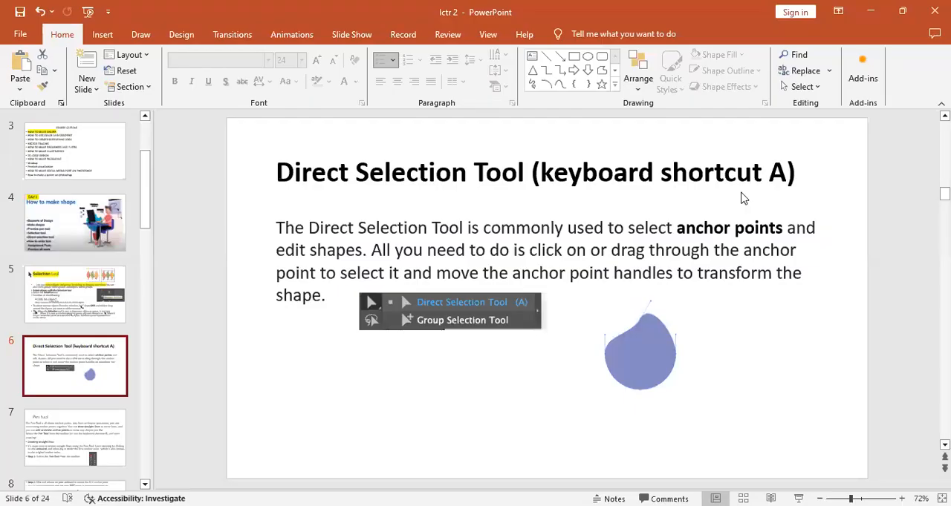
pyautogui.moveTo(277, 174); pyautogui.dragTo(787, 180)
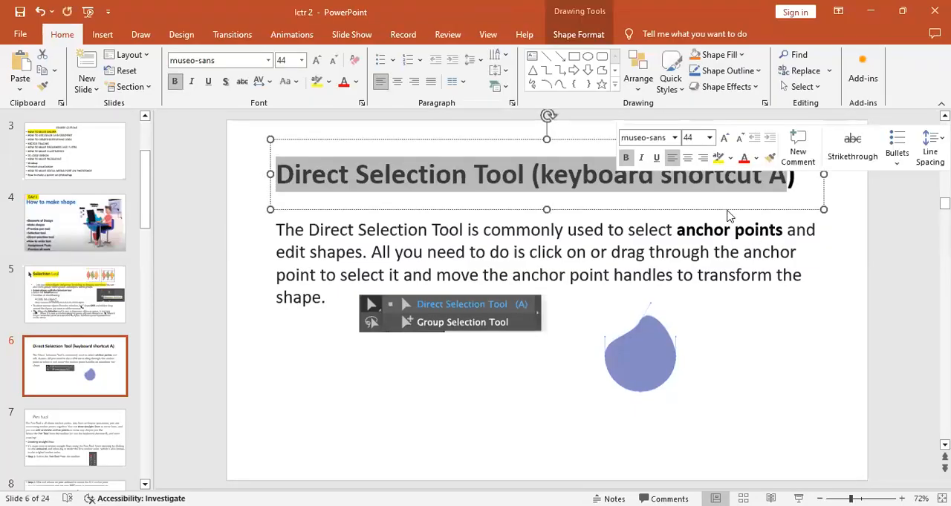
pyautogui.click(727, 216)
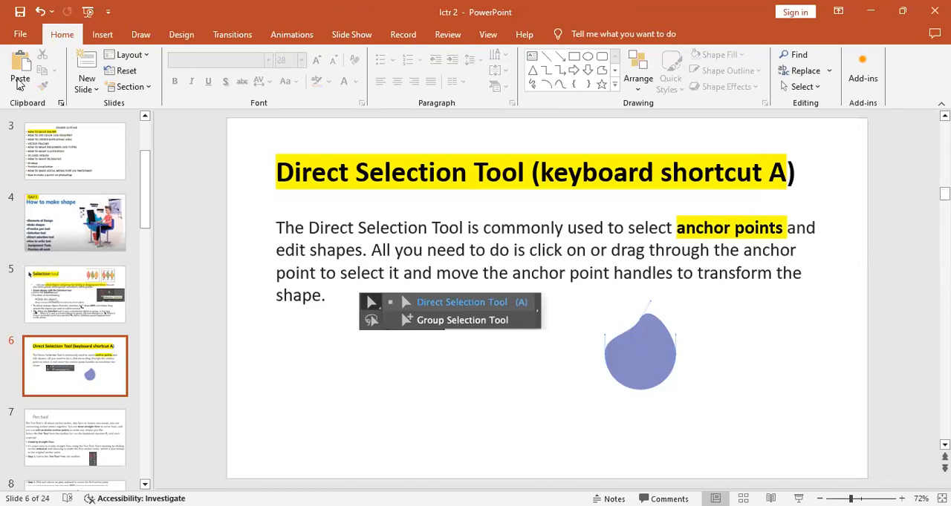
# - Switch back to Illustrator and draw a dark red square about 345 px wide above the artboard's centre
pyautogui.hotkey('alt', 'Tab')
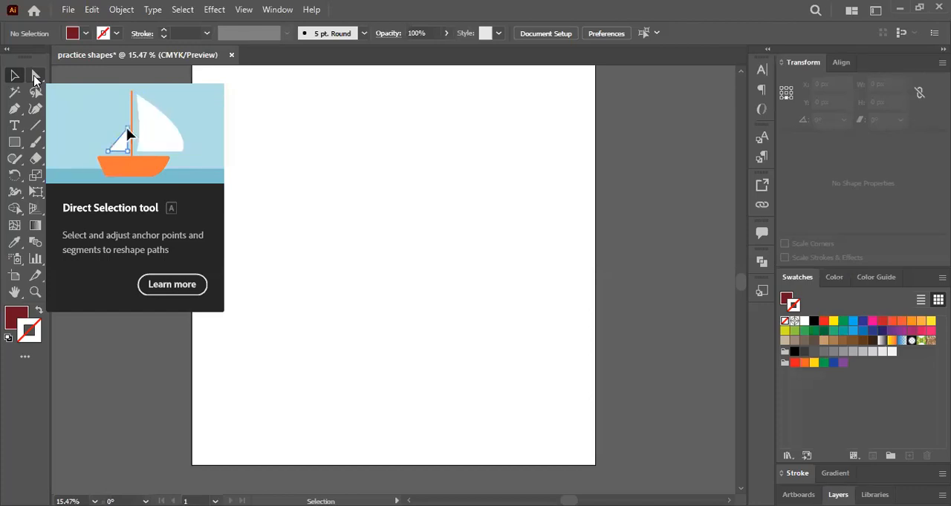
pyautogui.press('m')
pyautogui.moveTo(315, 172); pyautogui.dragTo(370, 224)
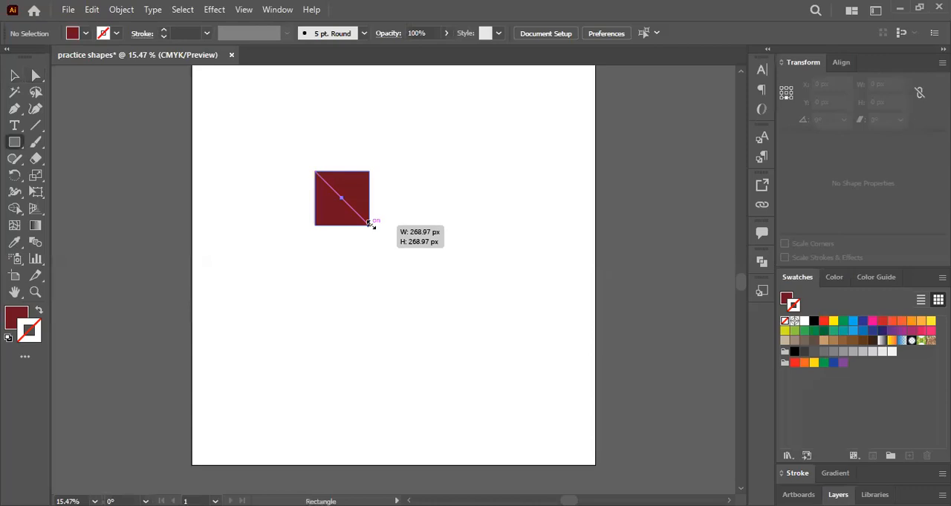
pyautogui.hotkey('ctrl', 'z')
pyautogui.moveTo(370, 224); pyautogui.dragTo(407, 258)
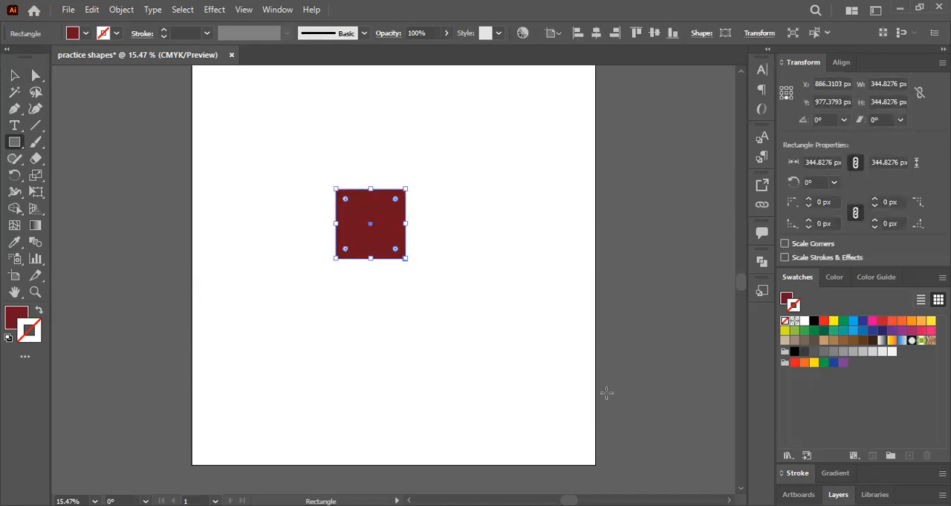
# - Draw a second dark red square to the right of the first, and delete it
pyautogui.moveTo(445, 189); pyautogui.dragTo(512, 255)
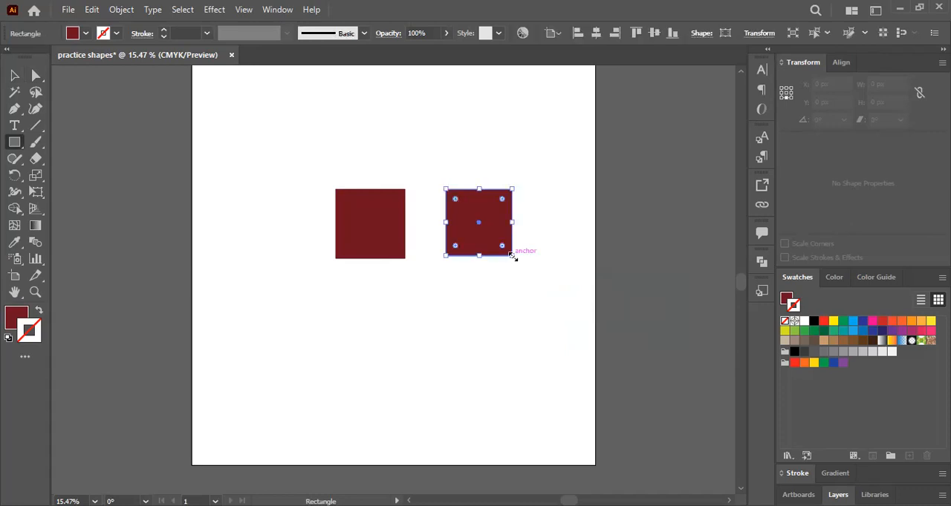
pyautogui.press('Delete')
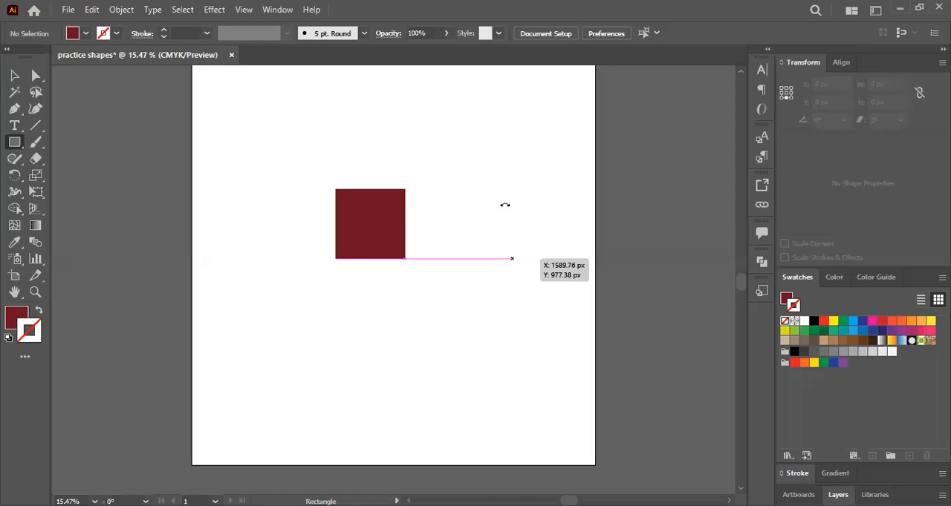
pyautogui.press('Delete')
# - Use the Direct Selection tool to select the dark red square and its upper-right anchor point, and clear the selection
pyautogui.press('a')
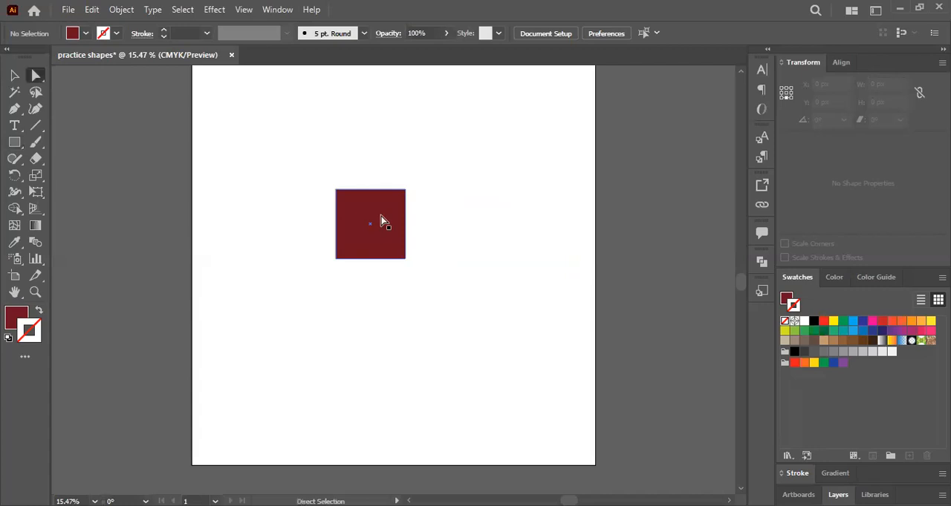
pyautogui.click(381, 217)
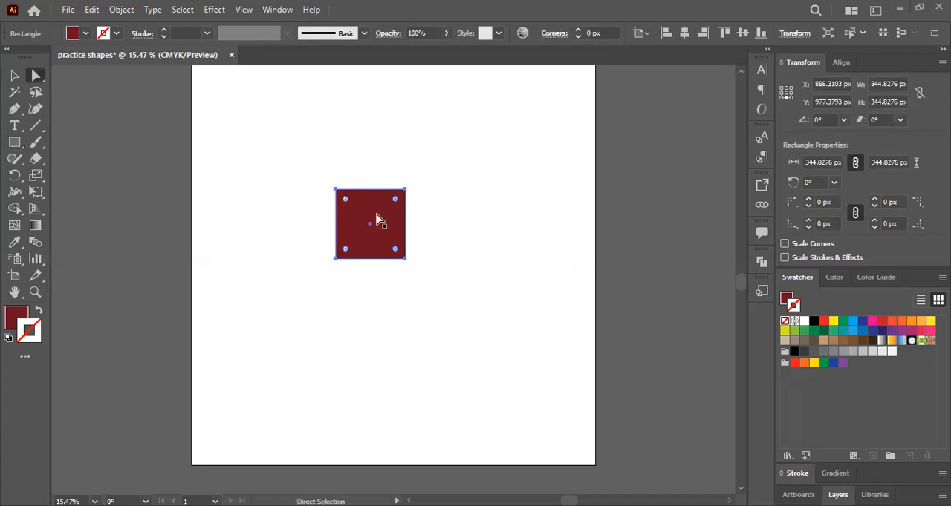
pyautogui.scroll(2, 376, 214)
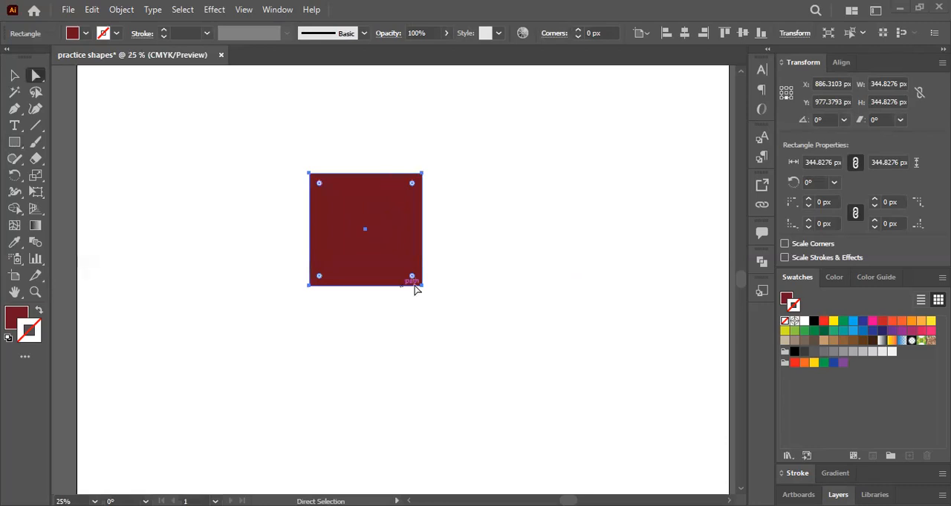
pyautogui.click(422, 179)
pyautogui.hotkey('ctrl', 'shift', 'a')
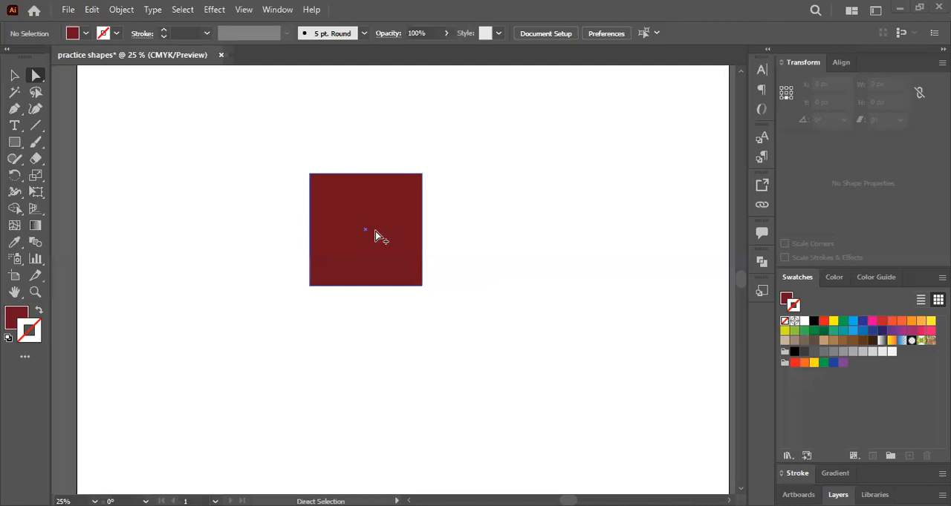
# - Select the dark red square and move its upper-left anchor point about 566 px left and 205 px up
pyautogui.keyDown('alt'); pyautogui.click(375, 231); pyautogui.keyUp('alt')
pyautogui.scroll(-1, 375, 231)
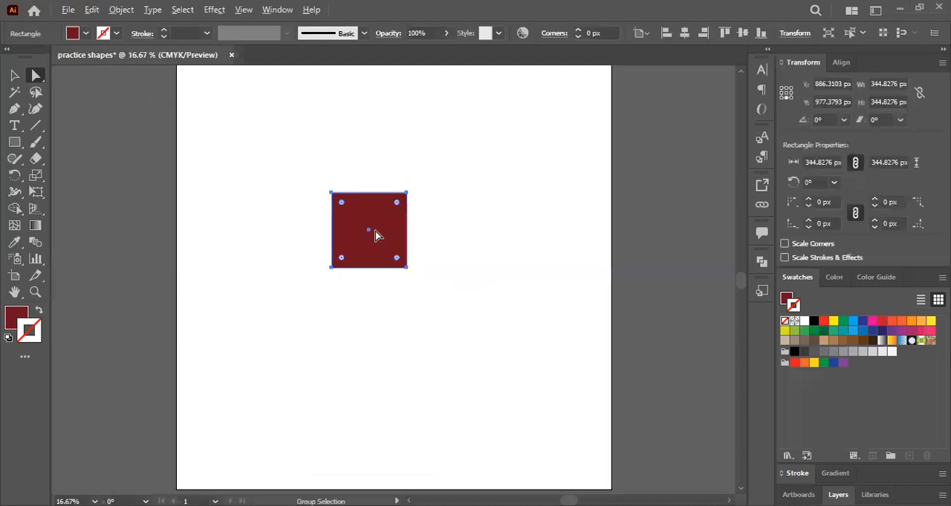
pyautogui.scroll(1, 375, 231)
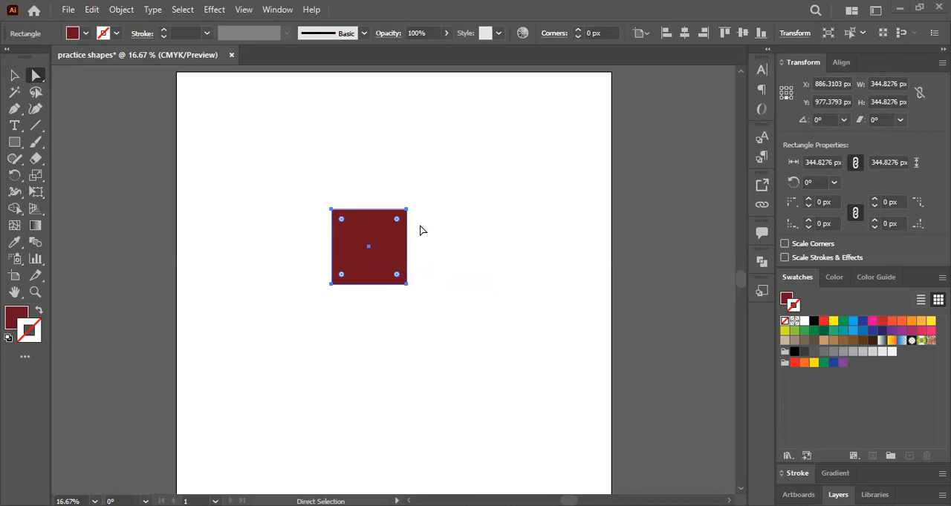
pyautogui.scroll(2, 373, 249)
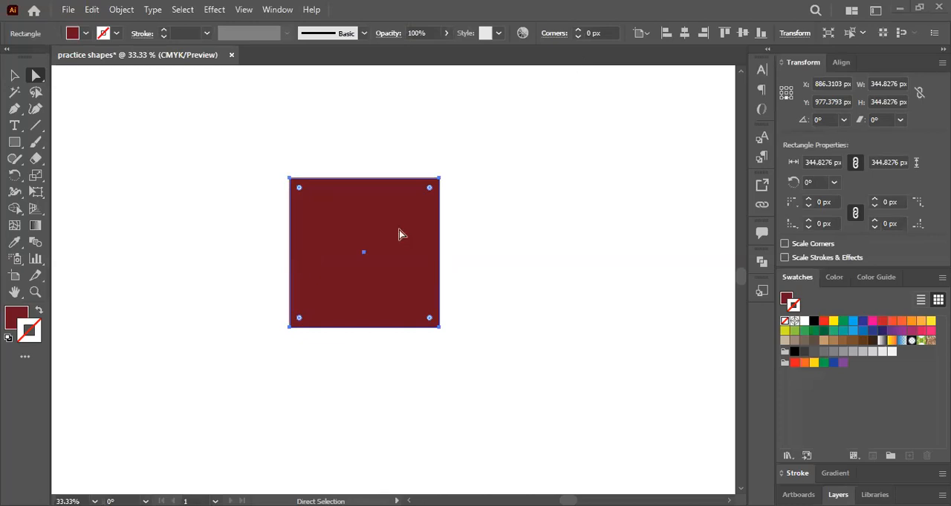
pyautogui.scroll(-1, 399, 229)
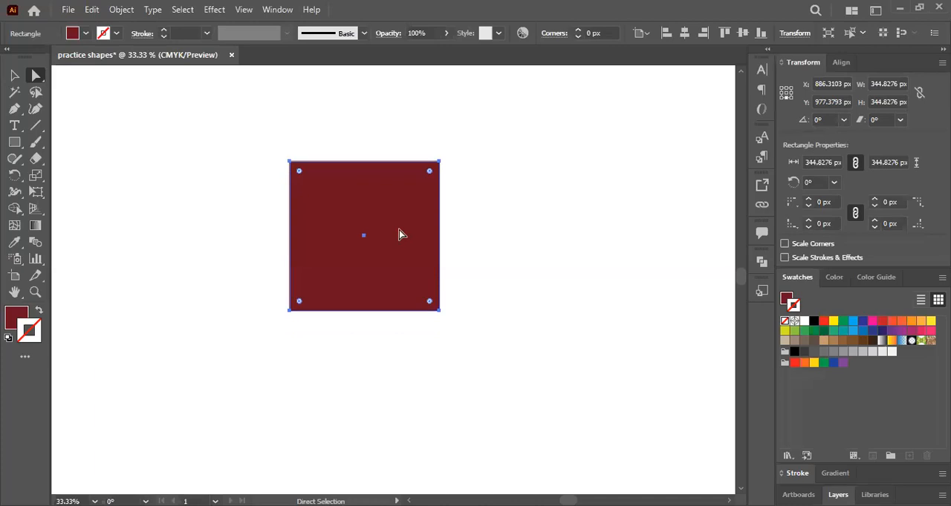
pyautogui.hotkey('ctrl', '-')
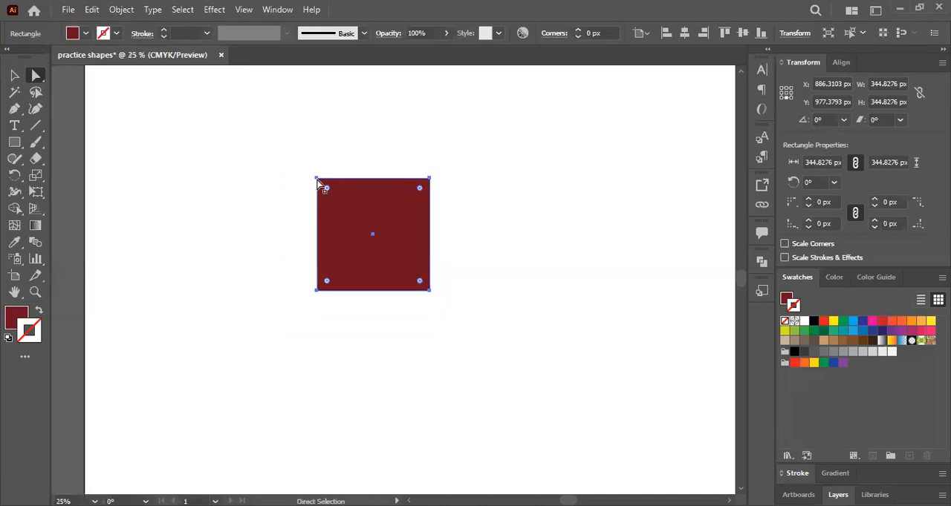
pyautogui.click(316, 179)
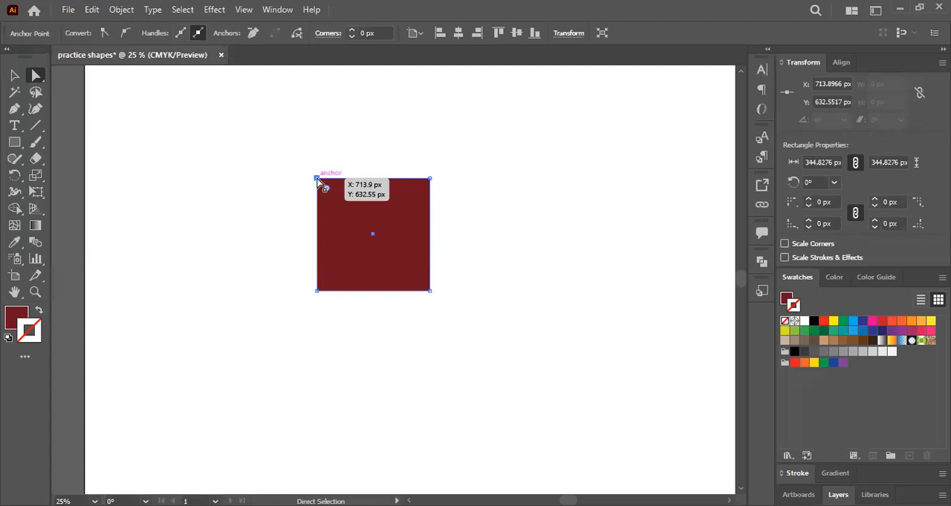
pyautogui.click(317, 179)
pyautogui.moveTo(135, 127); pyautogui.dragTo(132, 112)
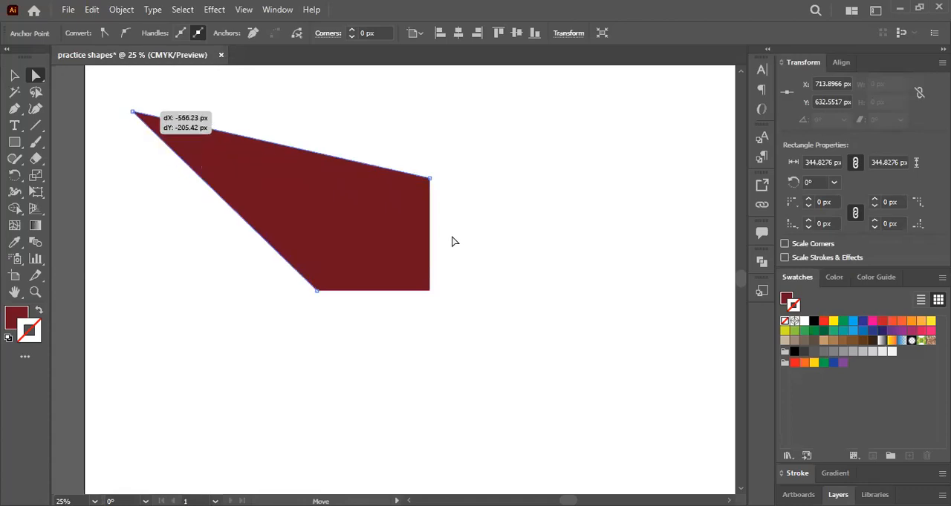
pyautogui.click(452, 239)
# - Move the dark red shape's lower-right anchor point outward, about 493 px right and 250 px down
pyautogui.click(297, 196)
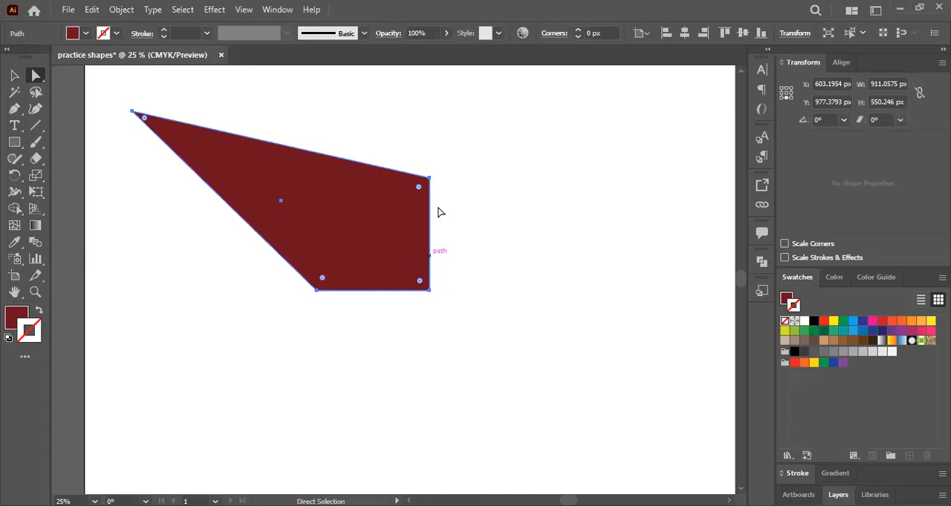
pyautogui.click(428, 290)
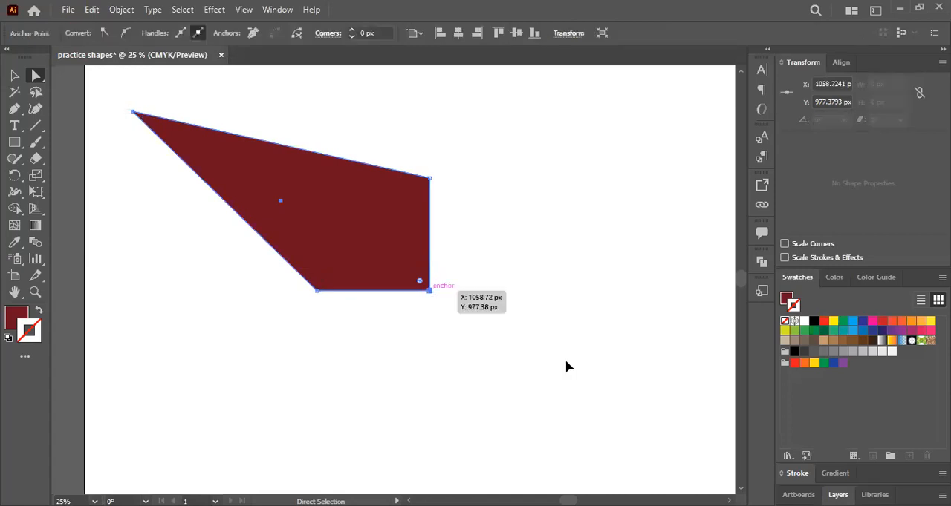
pyautogui.moveTo(429, 290); pyautogui.dragTo(589, 372)
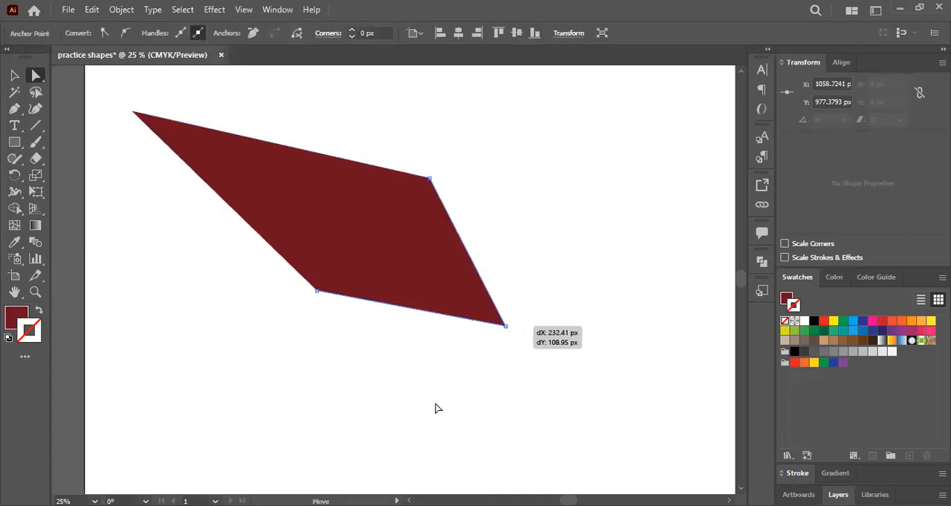
# - Round the dark red shape's upper-right corner into a broad curve with a radius of about 1490 px
pyautogui.click(430, 180)
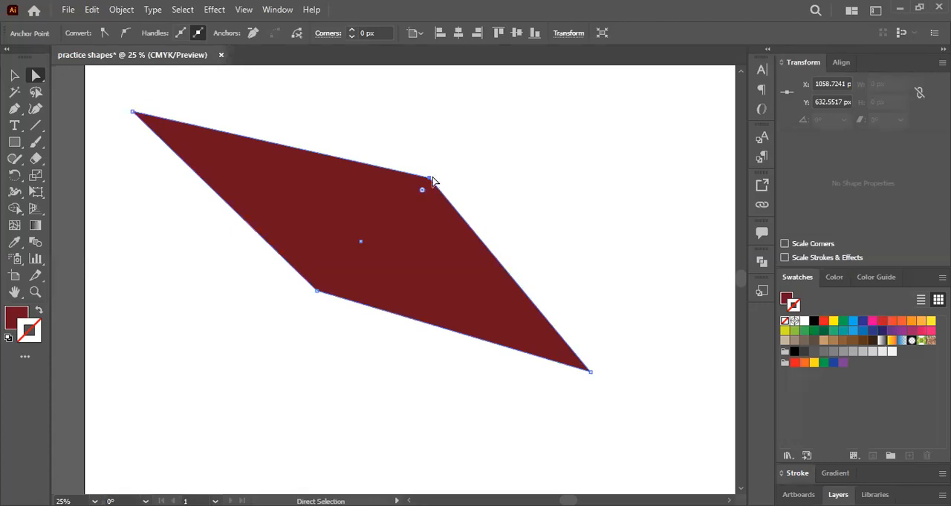
pyautogui.click(433, 180)
pyautogui.moveTo(387, 255); pyautogui.dragTo(264, 446)
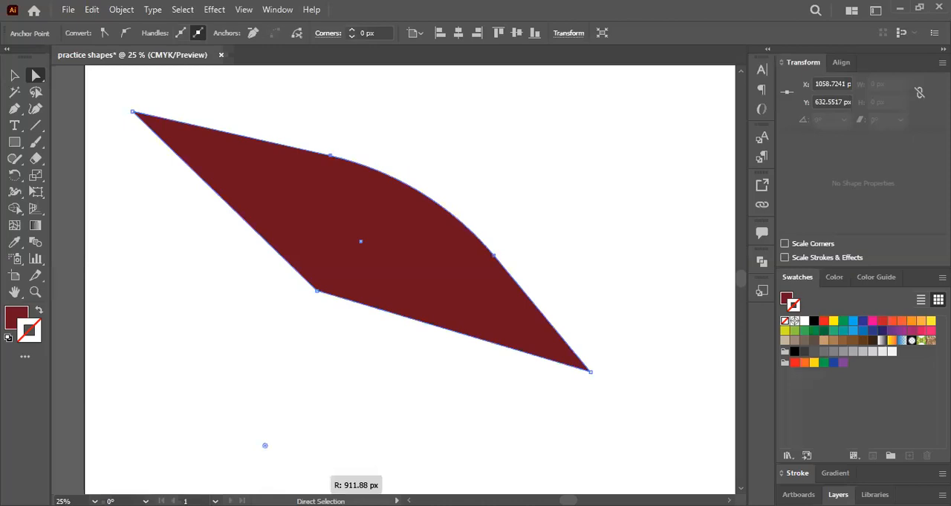
pyautogui.moveTo(264, 445); pyautogui.dragTo(371, 254)
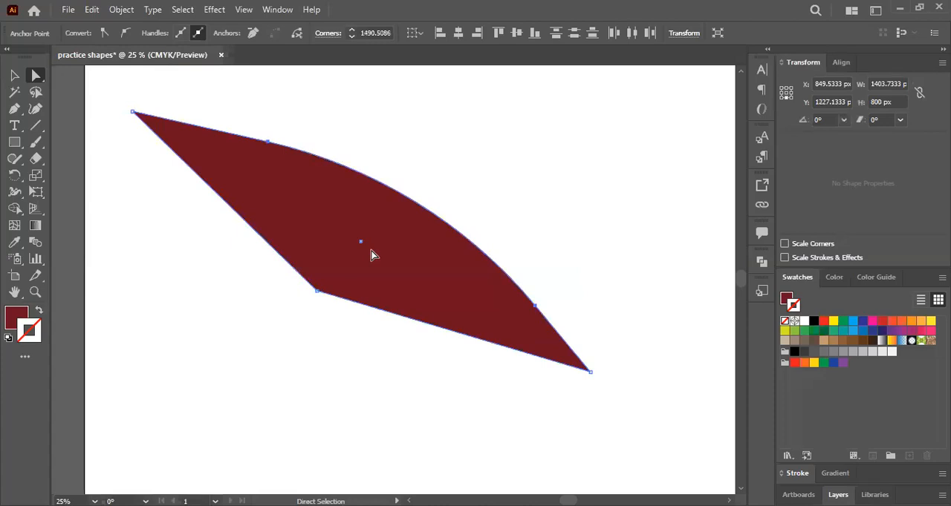
pyautogui.scroll(1, 373, 255)
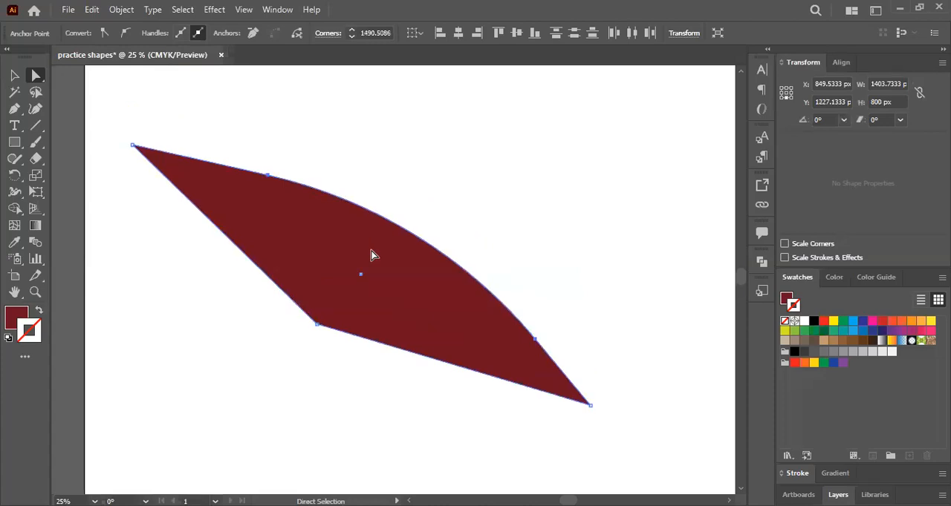
# - Delete the distorted shape and draw a dark red square about 224 px wide near the artboard's upper-left corner
pyautogui.press('Delete')
pyautogui.press('v')
pyautogui.press('m')
pyautogui.scroll(-1, 159, 141)
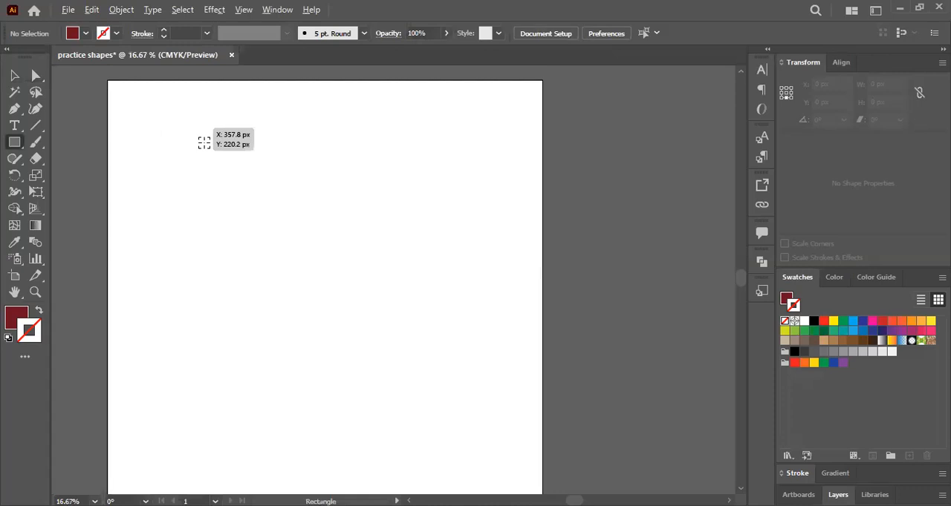
pyautogui.moveTo(183, 126); pyautogui.dragTo(194, 138)
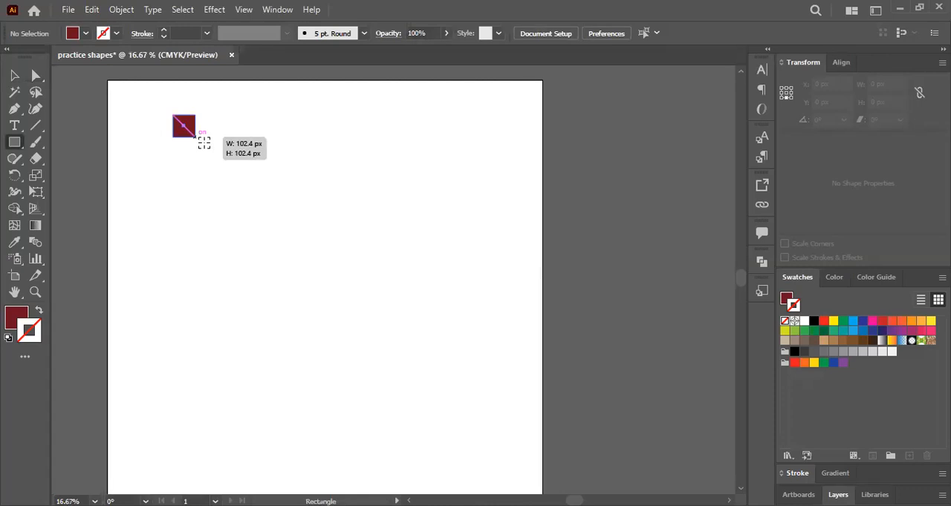
pyautogui.moveTo(204, 143); pyautogui.dragTo(217, 156)
pyautogui.click(16, 78)
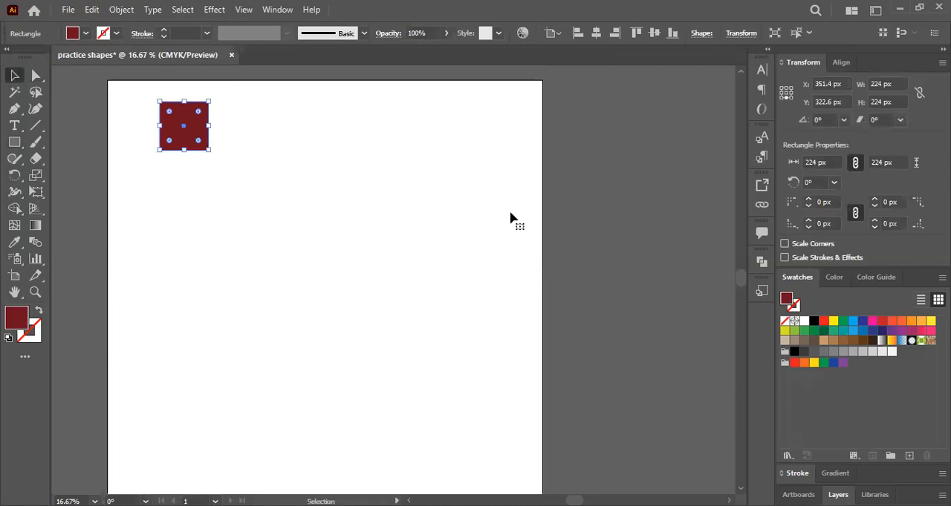
# - Move the square slightly toward the artboard's upper-left corner and repeat it horizontally into a row of four, spaced about 262 px apart
pyautogui.moveTo(196, 117); pyautogui.dragTo(187, 195)
pyautogui.moveTo(193, 122); pyautogui.dragTo(191, 195)
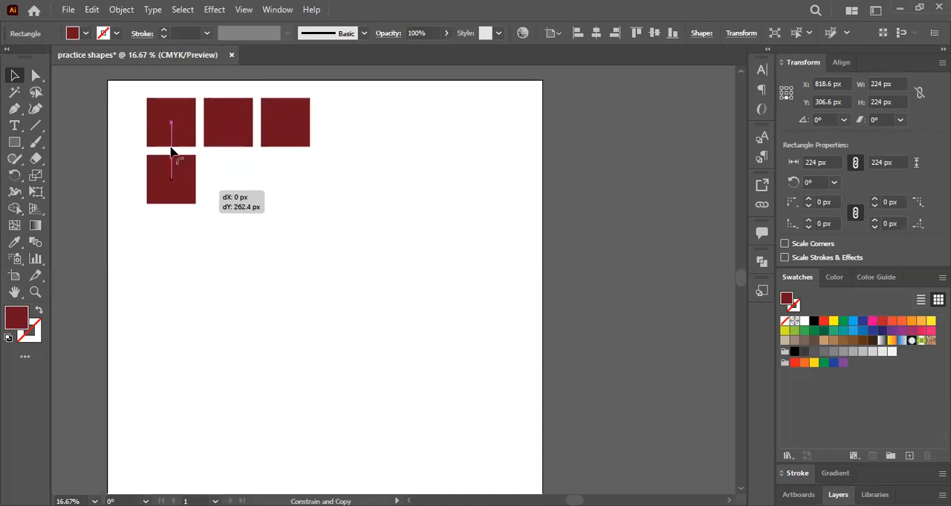
pyautogui.moveTo(171, 152); pyautogui.dragTo(171, 153)
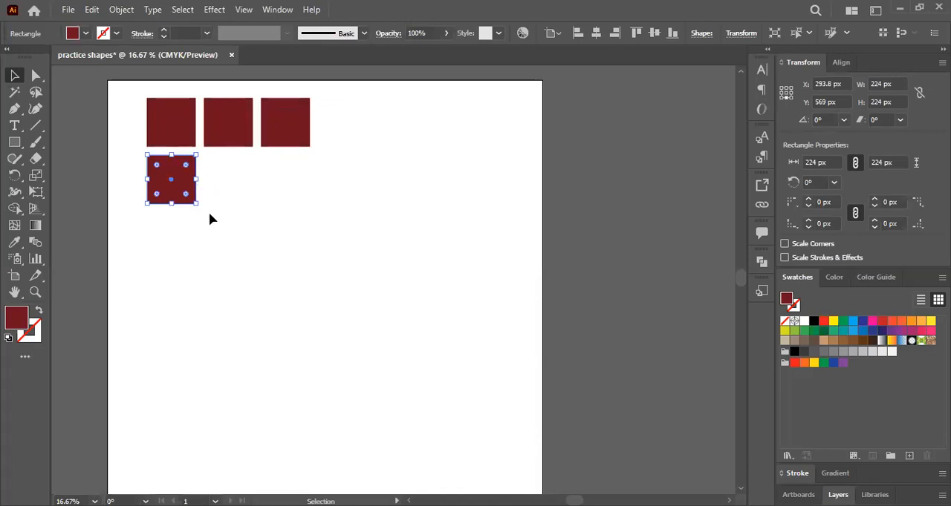
pyautogui.press('Delete')
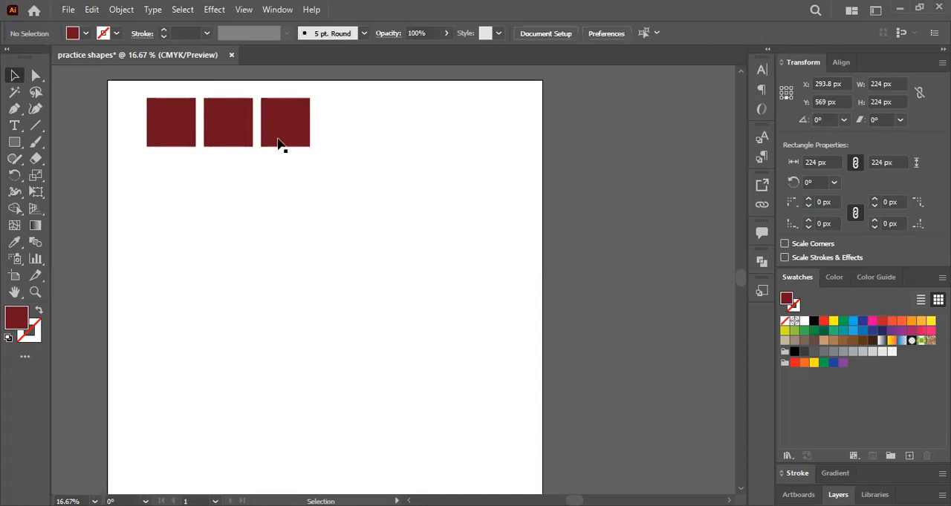
pyautogui.moveTo(308, 145); pyautogui.dragTo(381, 146)
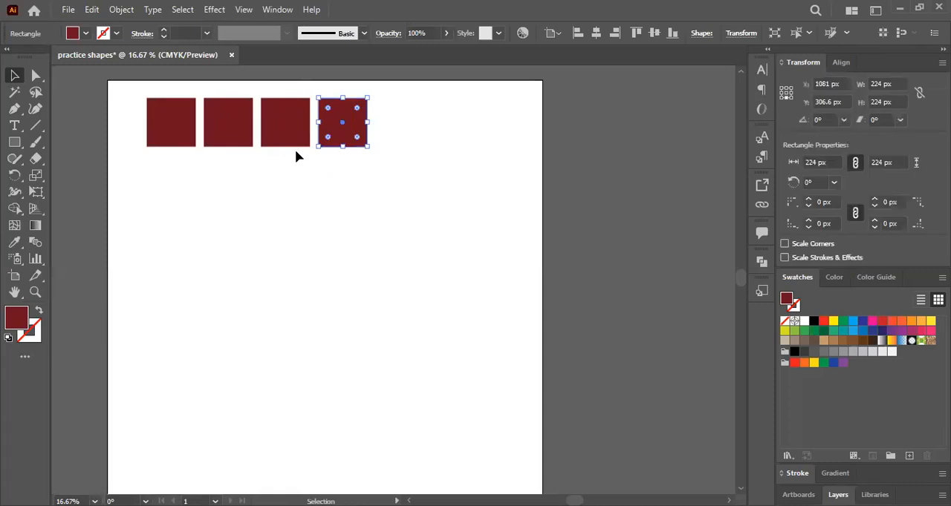
# - Fill the fourth square with green, the third with light green and the second with yellow
pyautogui.scroll(1, 295, 152)
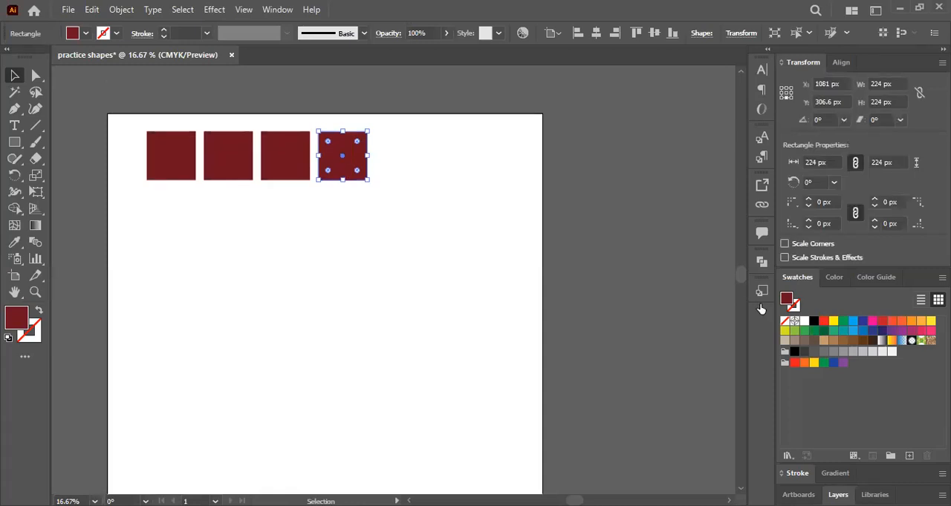
pyautogui.click(804, 331)
pyautogui.click(286, 155)
pyautogui.click(802, 331)
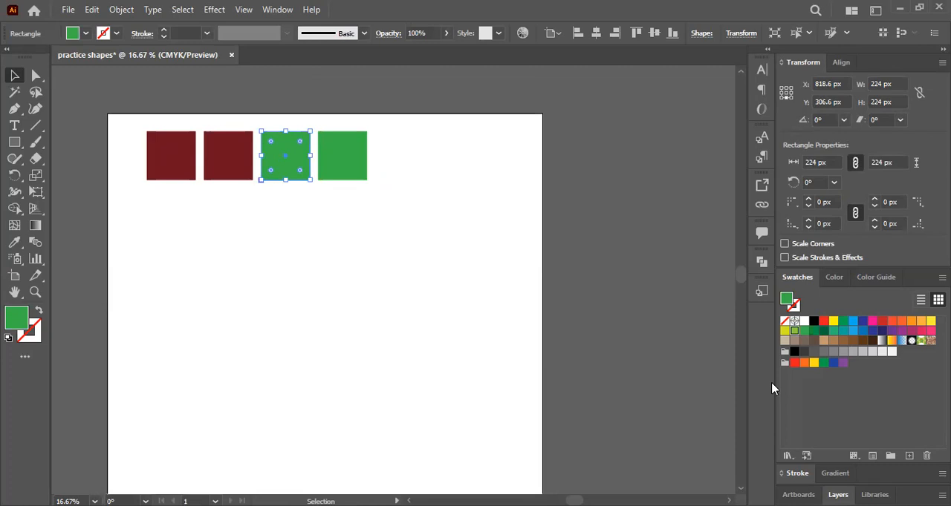
pyautogui.click(228, 156)
pyautogui.click(785, 331)
# - Move the dark red square below the row and round only its upper-left corner to a 224 px radius, forming a quarter circle
pyautogui.click(174, 154)
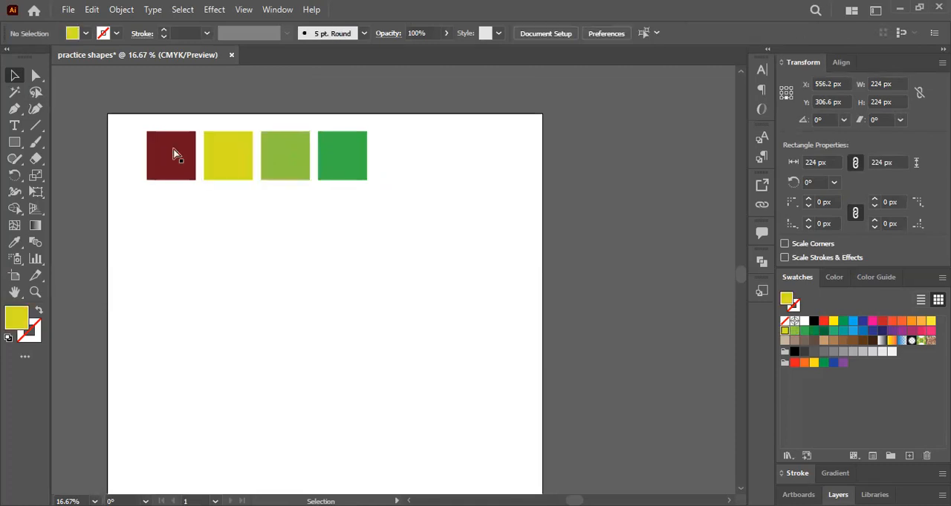
pyautogui.press('a')
pyautogui.moveTo(174, 155); pyautogui.dragTo(166, 273)
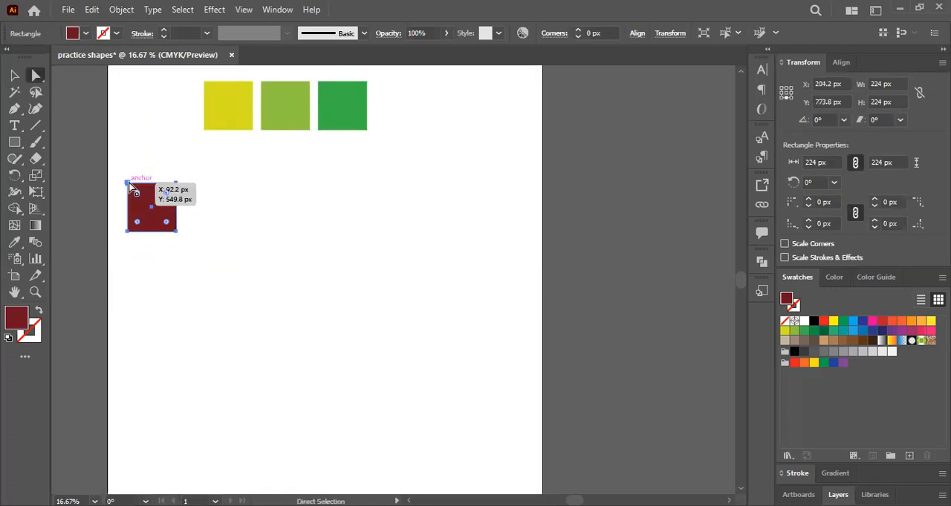
pyautogui.click(128, 183)
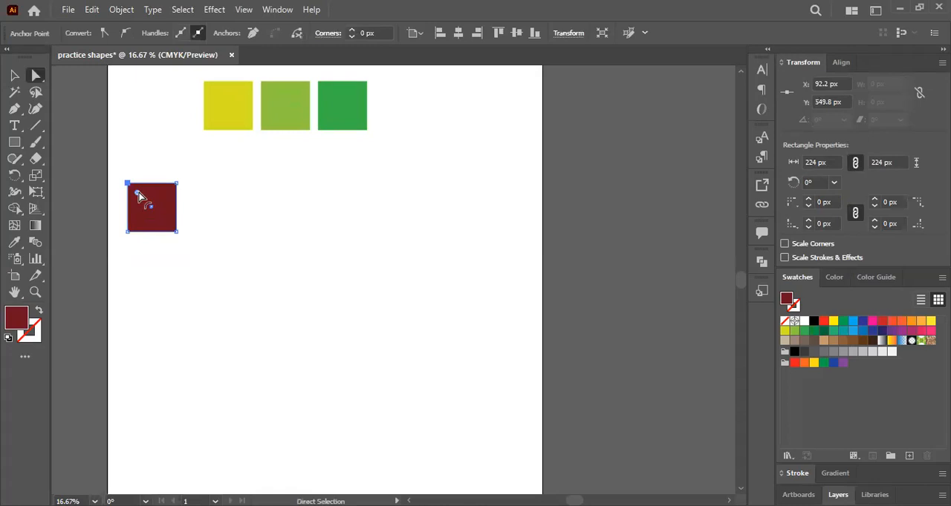
pyautogui.moveTo(139, 193); pyautogui.dragTo(171, 232)
pyautogui.scroll(1, 171, 231)
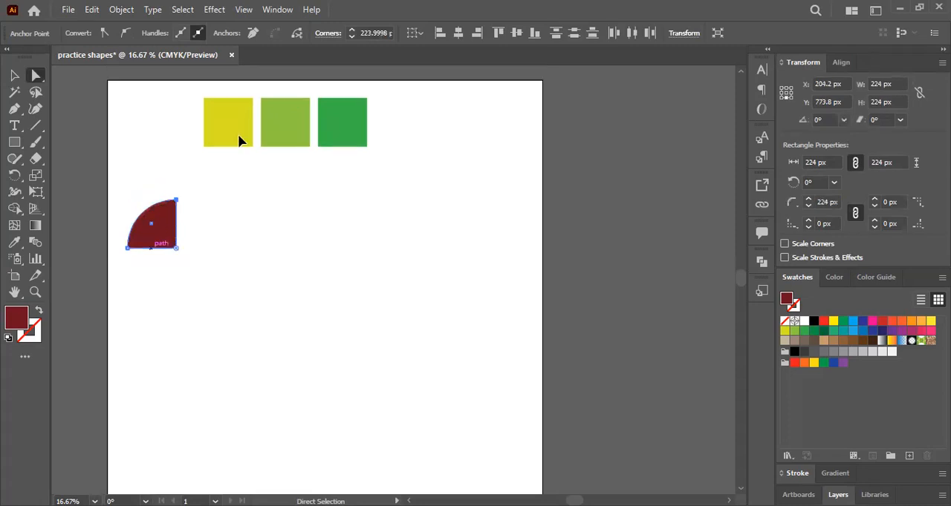
# - Move the yellow square down beside the quarter circle and select its upper-left and lower-right anchor points
pyautogui.click(248, 210)
pyautogui.moveTo(208, 101); pyautogui.dragTo(235, 206)
pyautogui.click(251, 259)
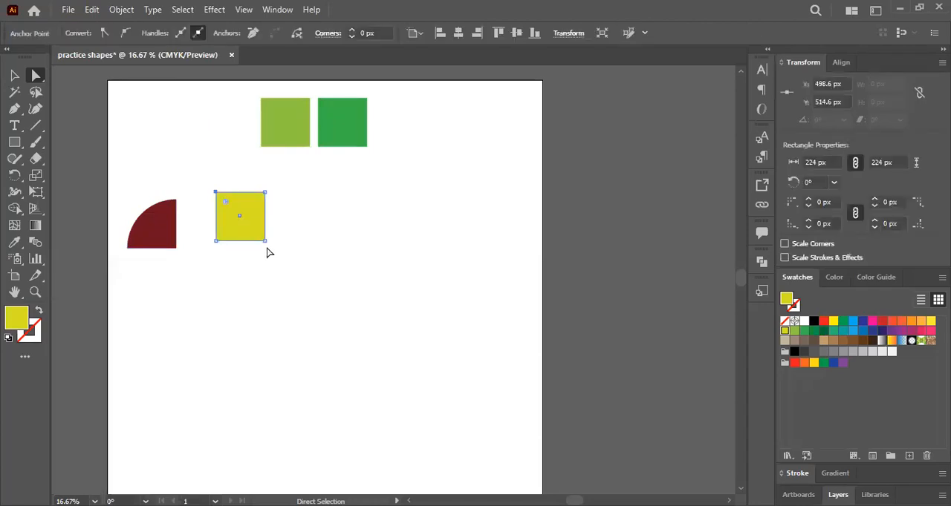
pyautogui.moveTo(257, 254); pyautogui.dragTo(291, 232)
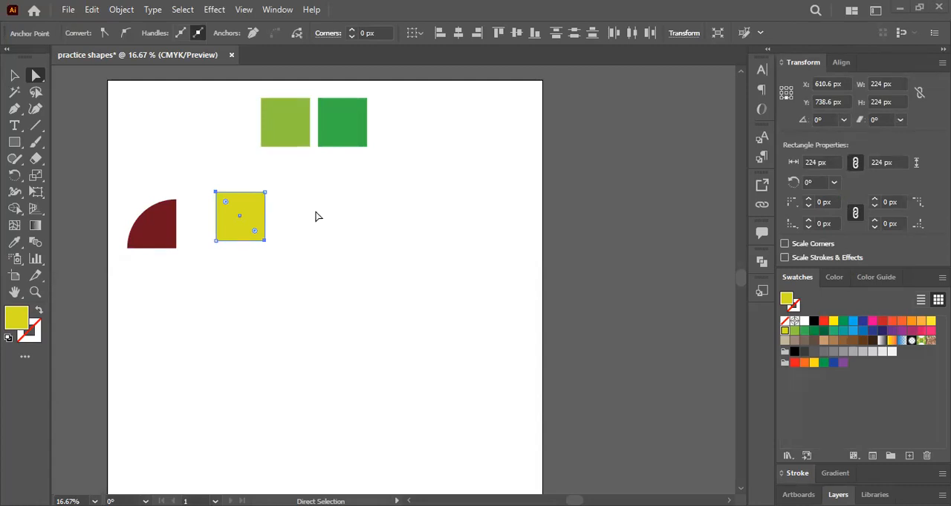
# - Reselect the yellow square, picking its upper-left anchor point and adding the diagonally opposite lower-right one
pyautogui.click(239, 213)
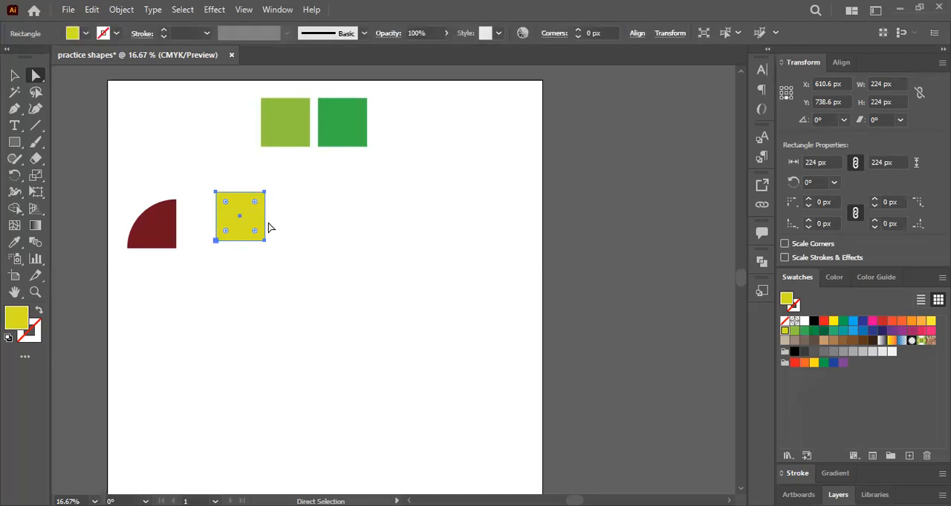
pyautogui.click(215, 193)
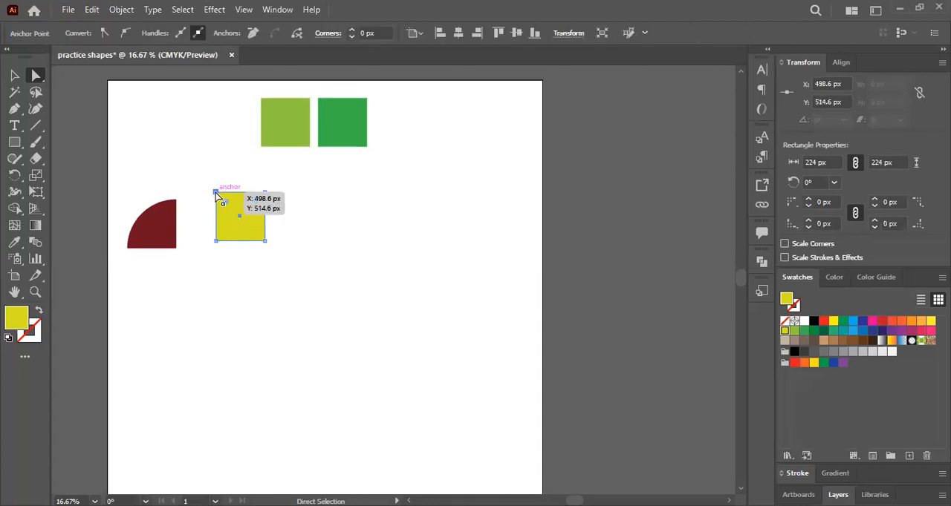
pyautogui.scroll(1, 216, 193)
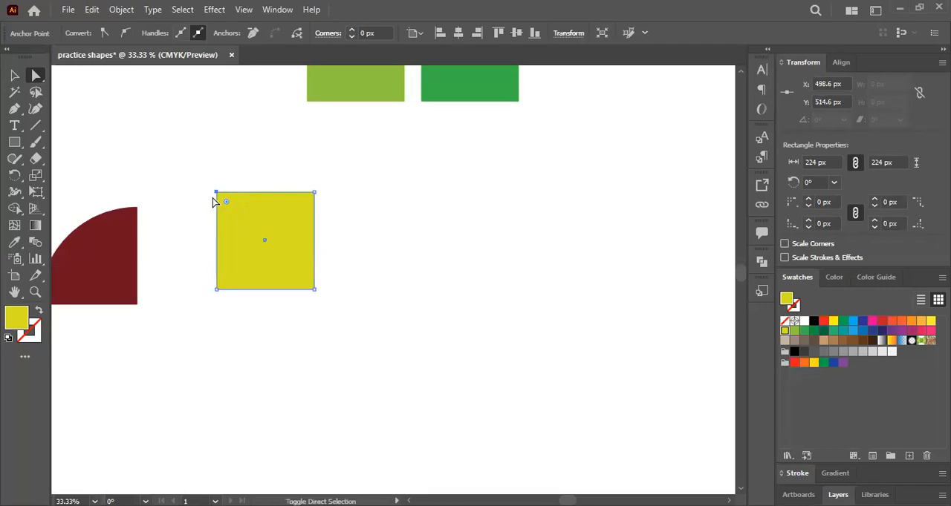
pyautogui.click(314, 290)
pyautogui.click(281, 247)
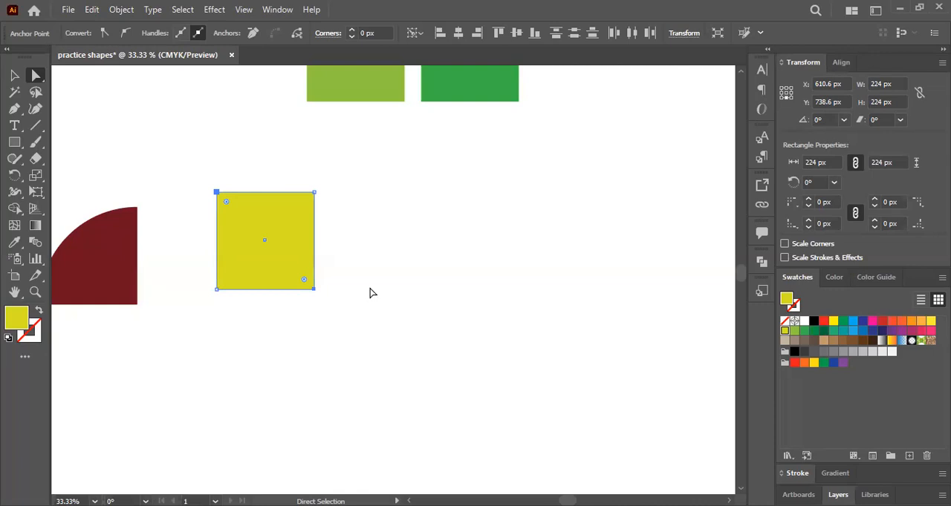
# - Select the yellow square's upper-left and lower-right anchor points together and round both corners to 224 px, forming a leaf shape
pyautogui.click(372, 293)
pyautogui.click(293, 215)
pyautogui.click(217, 193)
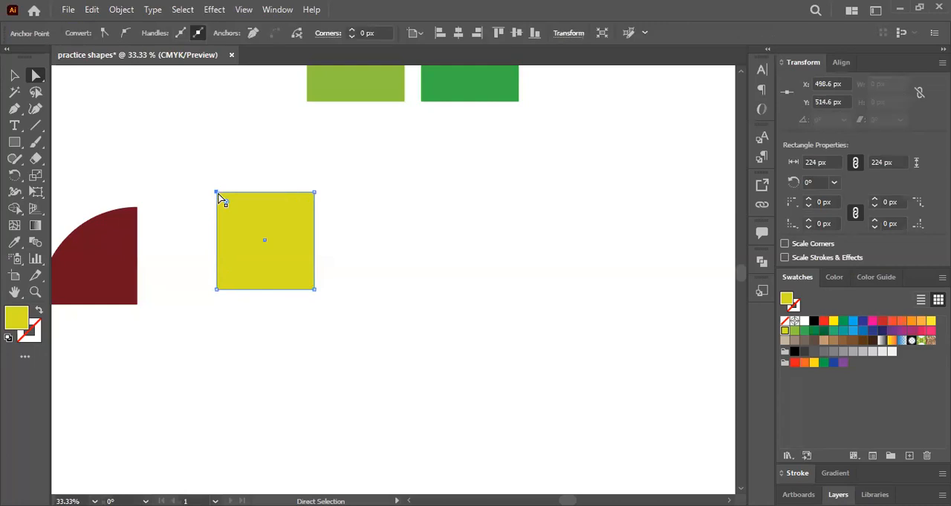
pyautogui.keyDown('shift'); pyautogui.click(314, 289); pyautogui.keyUp('shift')
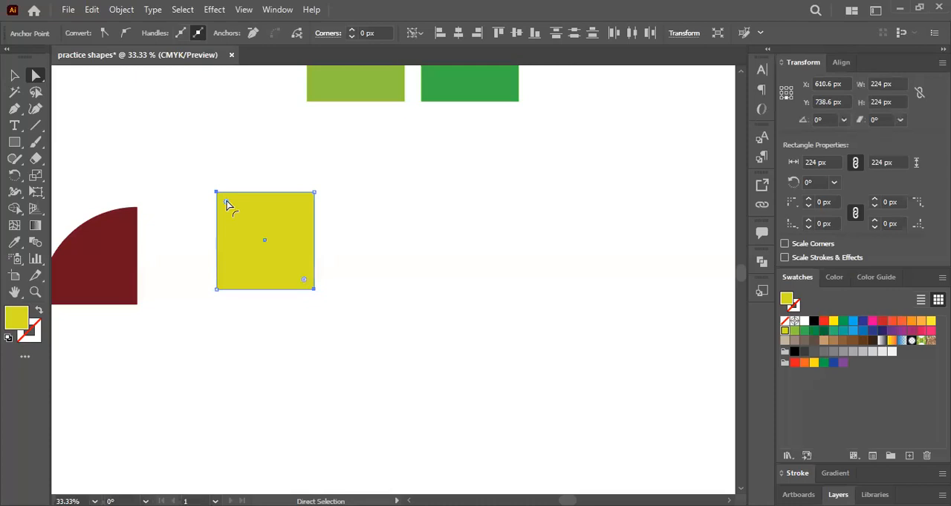
pyautogui.moveTo(226, 204); pyautogui.dragTo(457, 274)
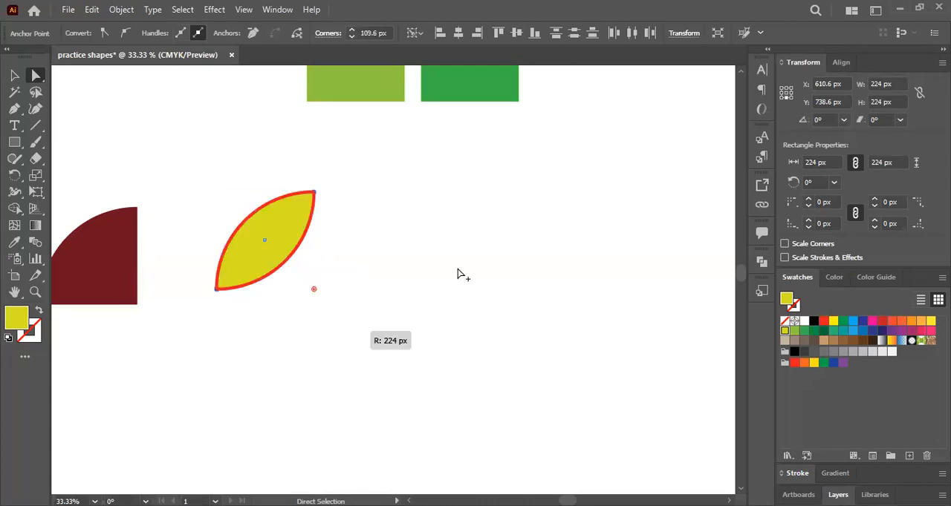
# - Move the light green square down beside the yellow leaf and round its two upper corners to 112 px, forming an arch
pyautogui.click(341, 237)
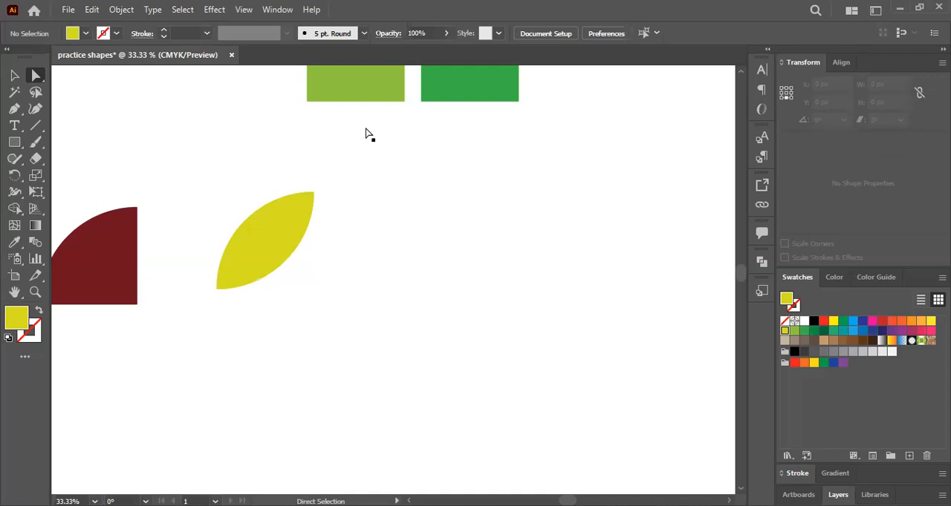
pyautogui.hotkey('ctrl', '-')
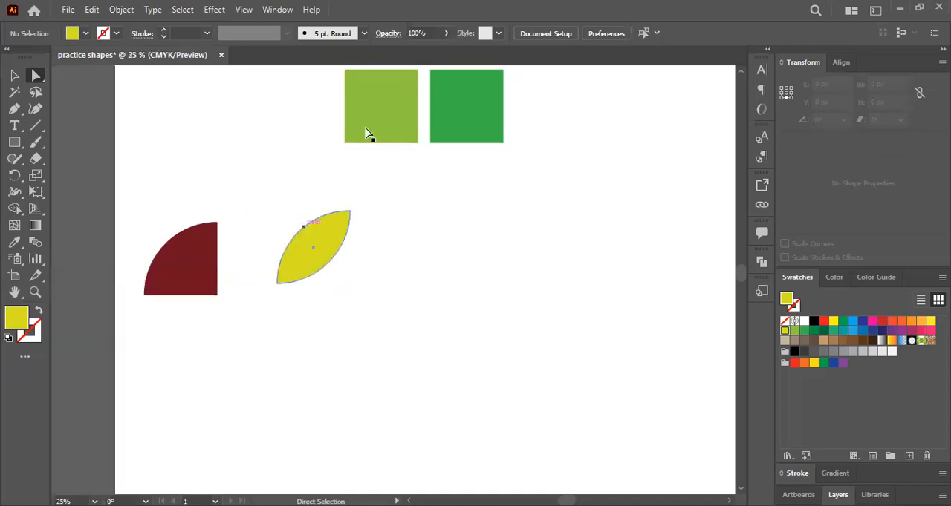
pyautogui.click(311, 241)
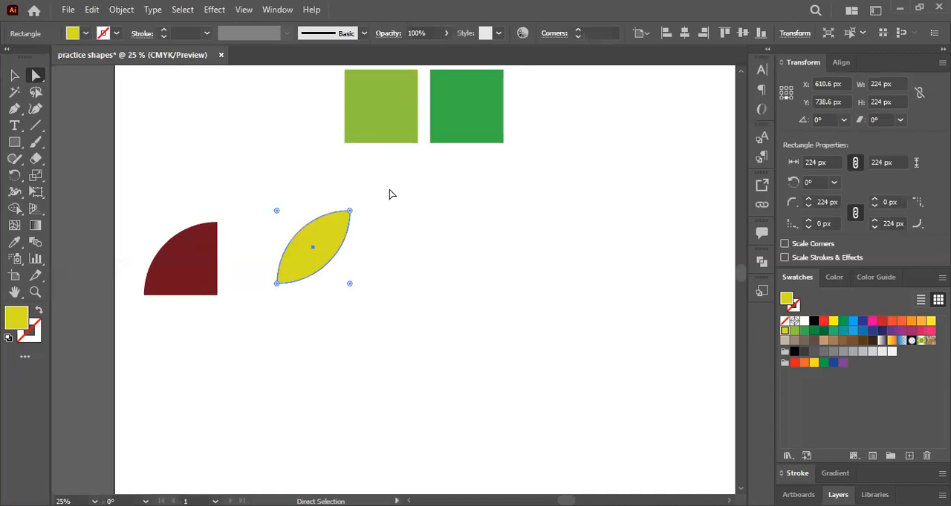
pyautogui.click(392, 195)
pyautogui.moveTo(390, 95); pyautogui.dragTo(425, 235)
pyautogui.moveTo(362, 196); pyautogui.dragTo(446, 220)
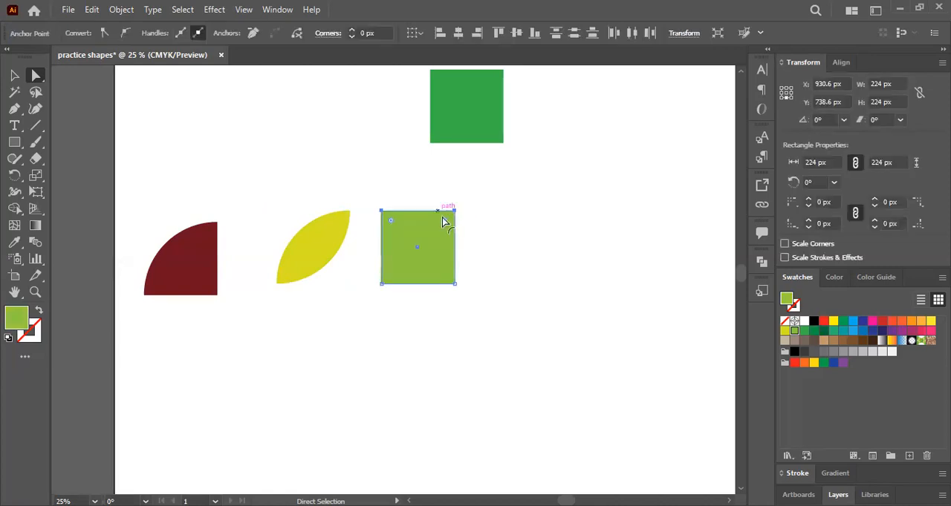
pyautogui.moveTo(443, 222); pyautogui.dragTo(553, 132)
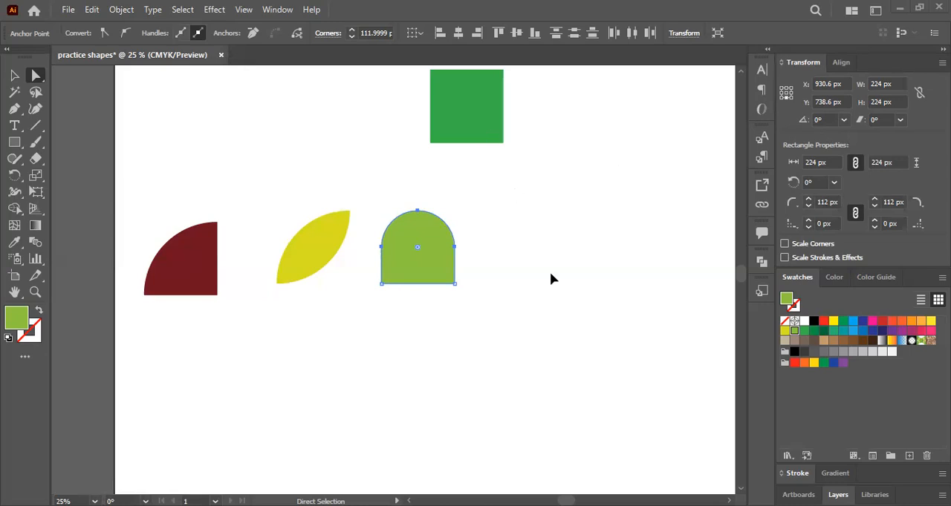
# - Move the dark green square down beside the arch and round all four corners to 112 px, forming a circle
pyautogui.moveTo(476, 104); pyautogui.dragTo(539, 242)
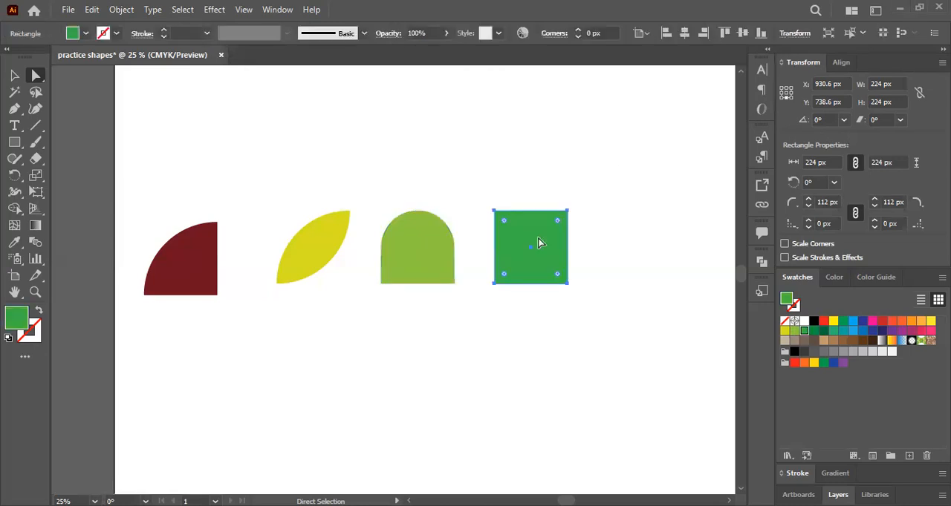
pyautogui.click(592, 311)
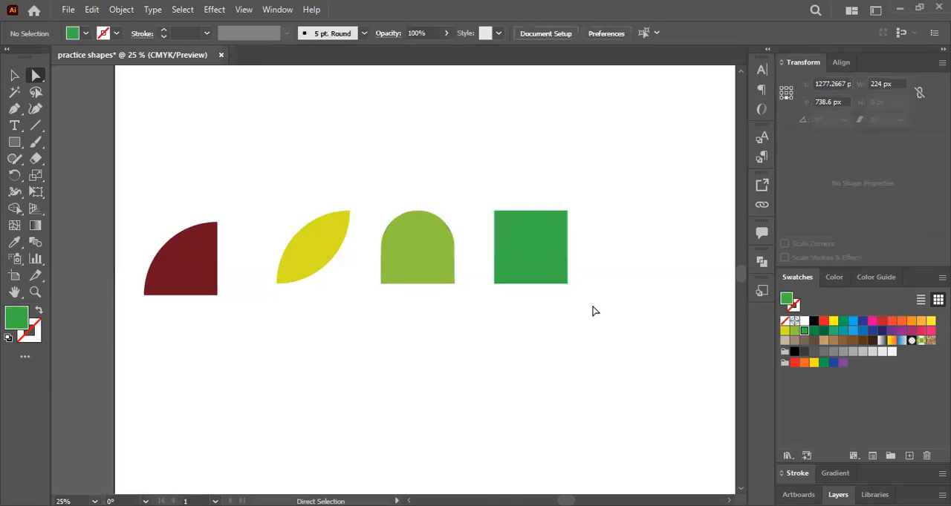
pyautogui.click(561, 236)
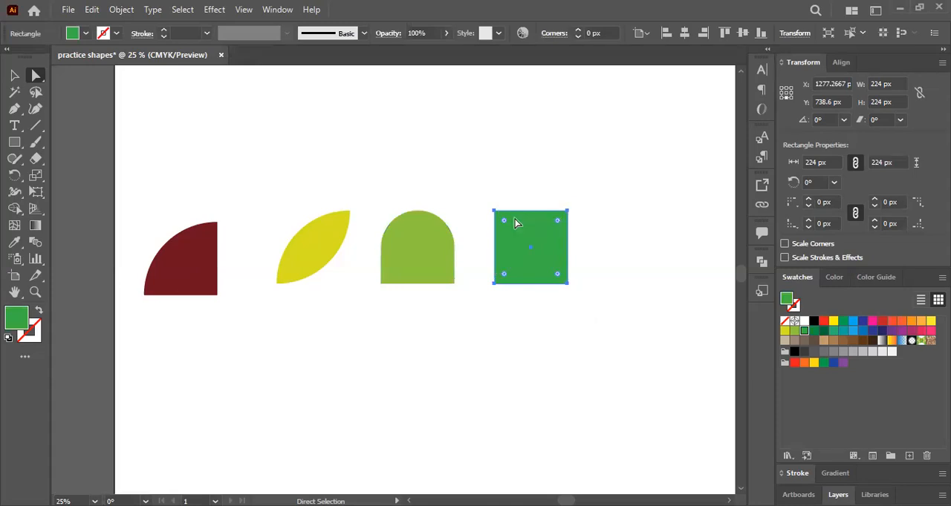
pyautogui.moveTo(516, 222); pyautogui.dragTo(600, 274)
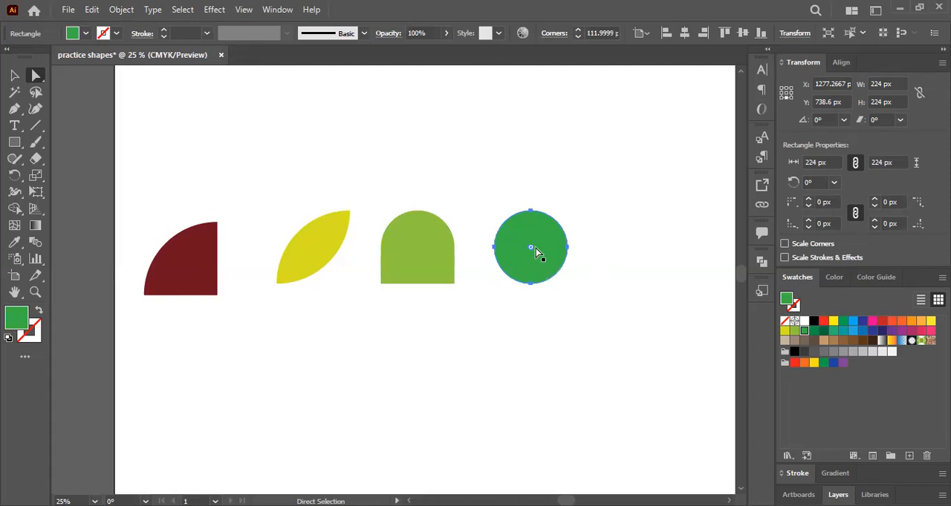
# - With the Selection tool, move the leaf, arch and circle up and away from the quarter circle, and select the quarter circle
pyautogui.click(188, 261)
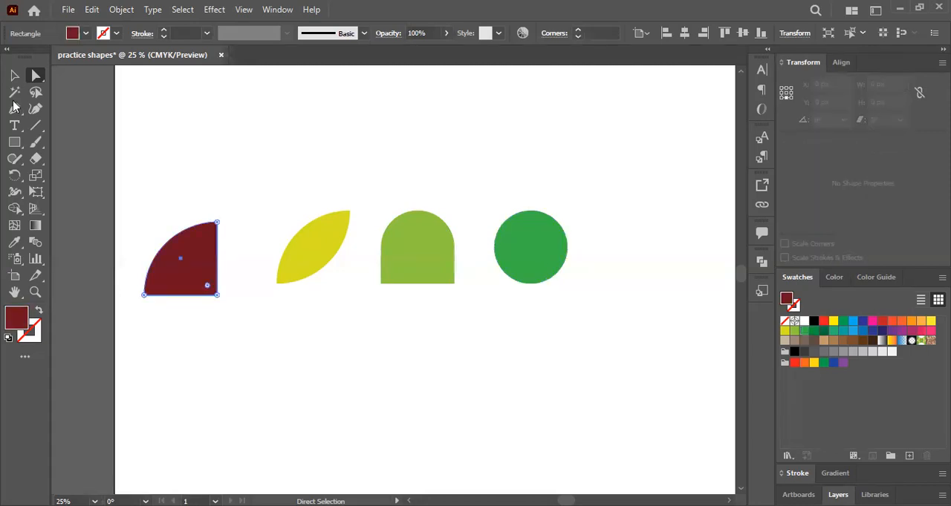
pyautogui.click(14, 75)
pyautogui.click(137, 196)
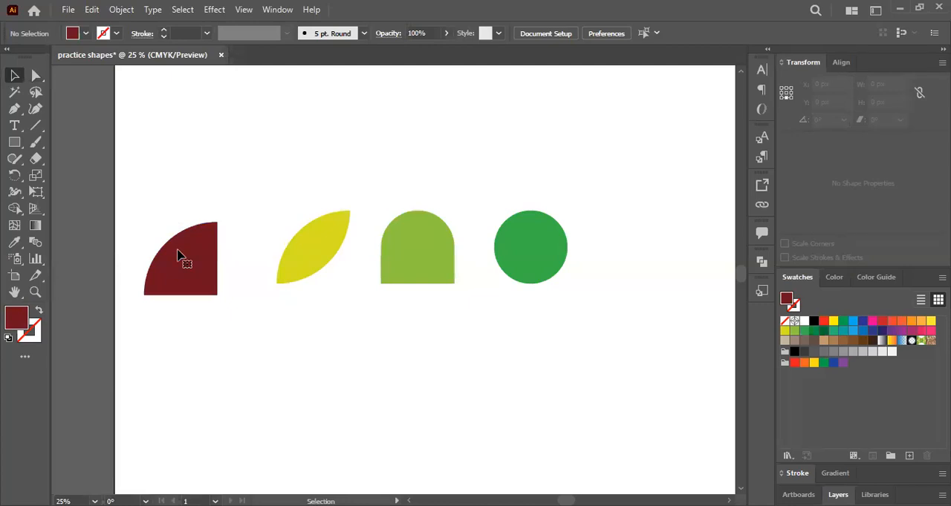
pyautogui.click(216, 238)
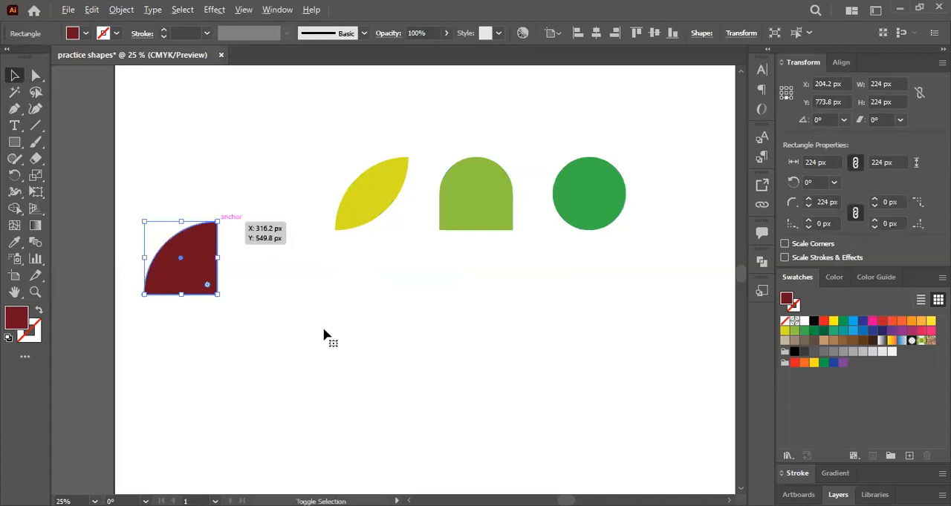
# - Move the dark red quarter circle right and slightly down to about X 401.5 px, Y 827.1 px
pyautogui.moveTo(217, 221); pyautogui.dragTo(255, 183)
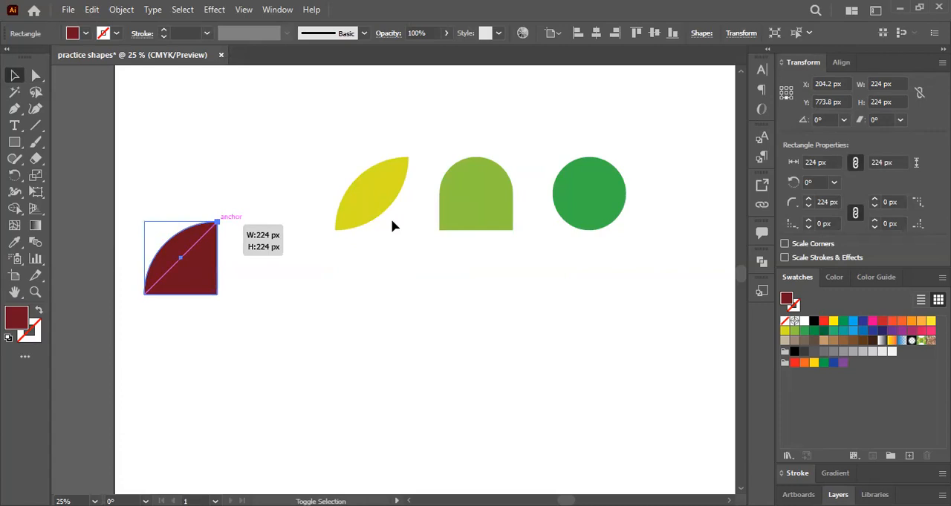
pyautogui.moveTo(394, 227); pyautogui.dragTo(394, 226)
pyautogui.hotkey('ctrl', '+')
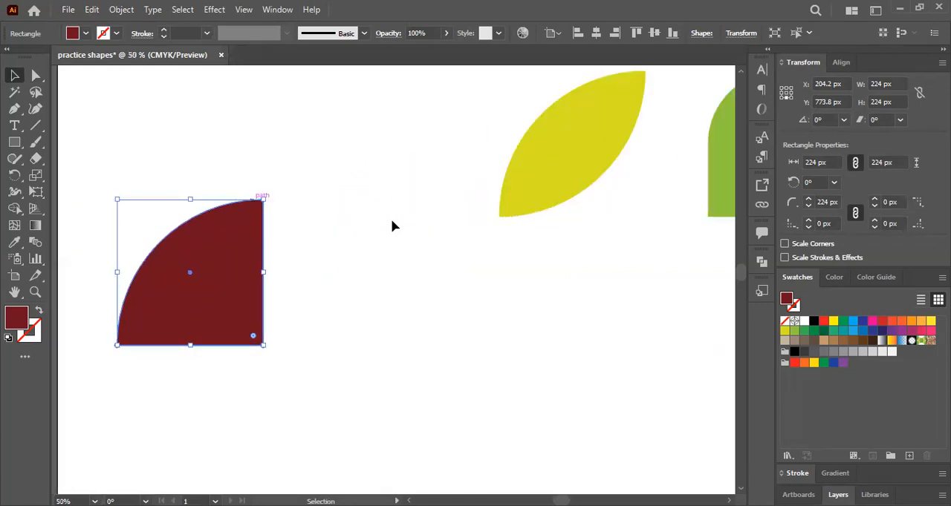
pyautogui.moveTo(242, 238); pyautogui.dragTo(370, 272)
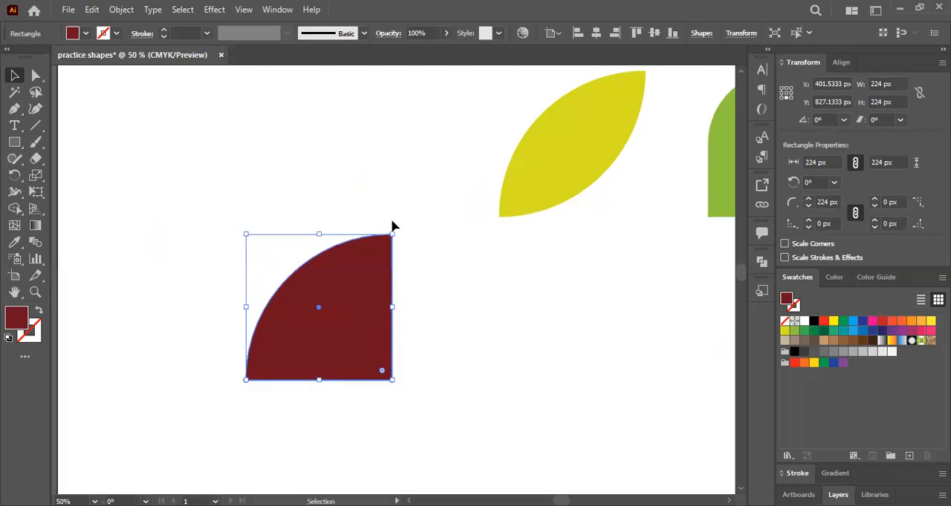